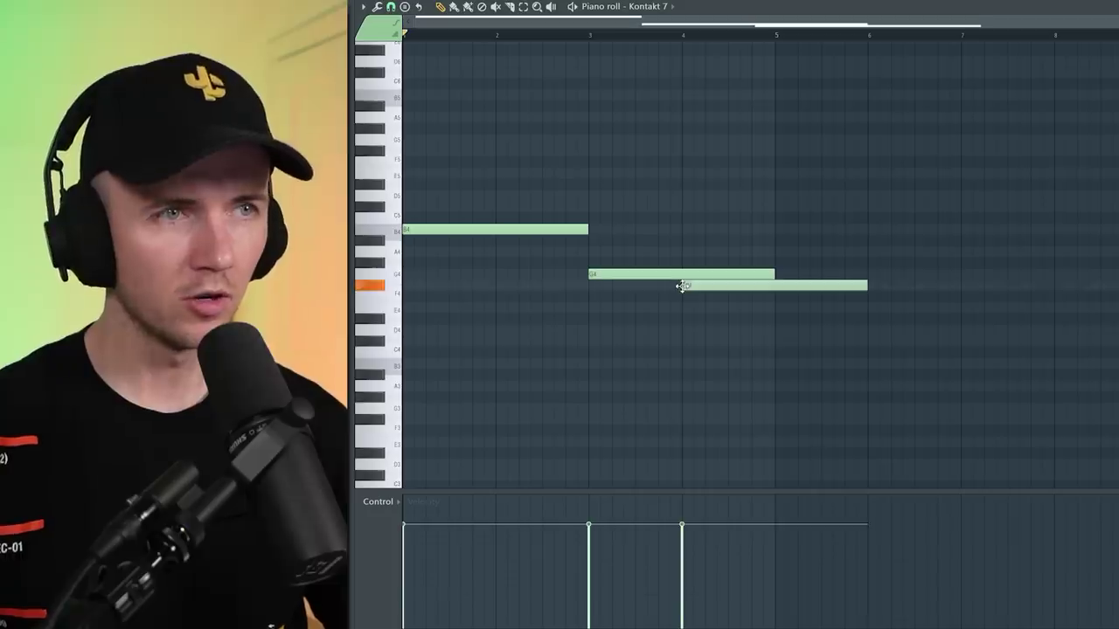
# Shorten the G4 note to one bar and move the bar 4 note up to A4.
pyautogui.moveTo(693, 275); pyautogui.dragTo(682, 275)
pyautogui.moveTo(703, 285); pyautogui.dragTo(704, 254)
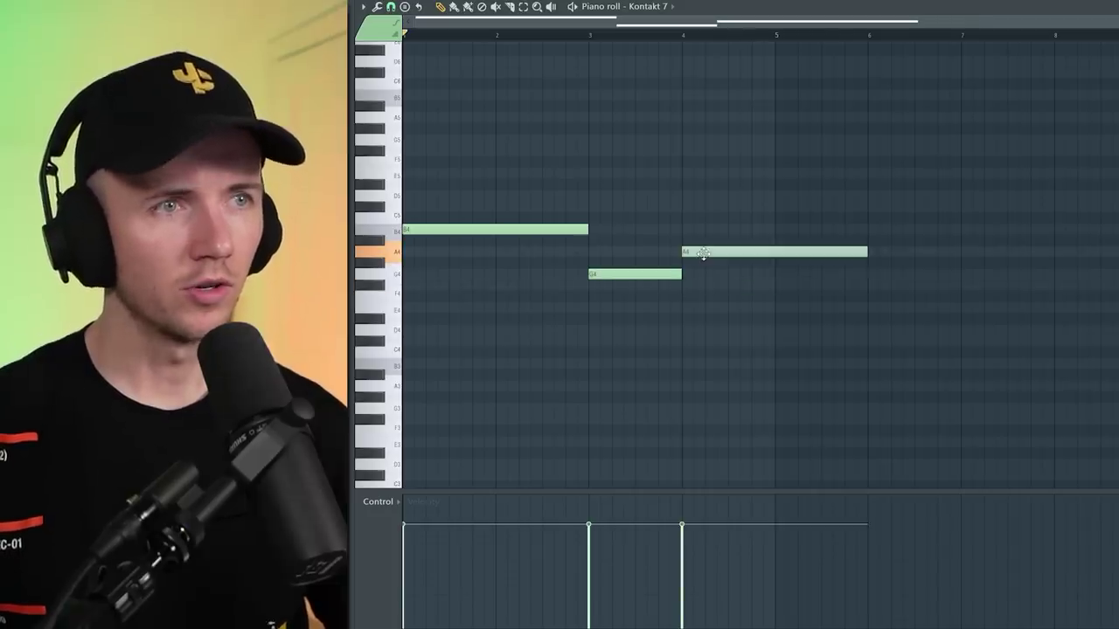
# Stretch the whole phrase to eight bars and slice the held B4 and G4 notes at bars 3 and 7.
pyautogui.hotkey('ctrl', 'a')
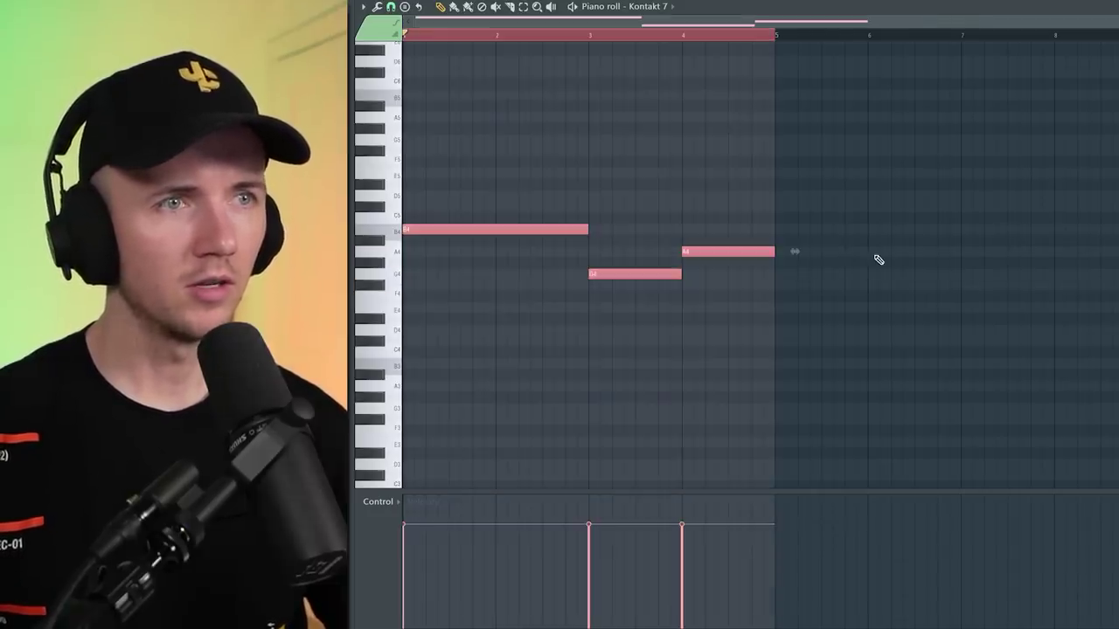
pyautogui.moveTo(789, 254); pyautogui.dragTo(1089, 261)
pyautogui.press('space')
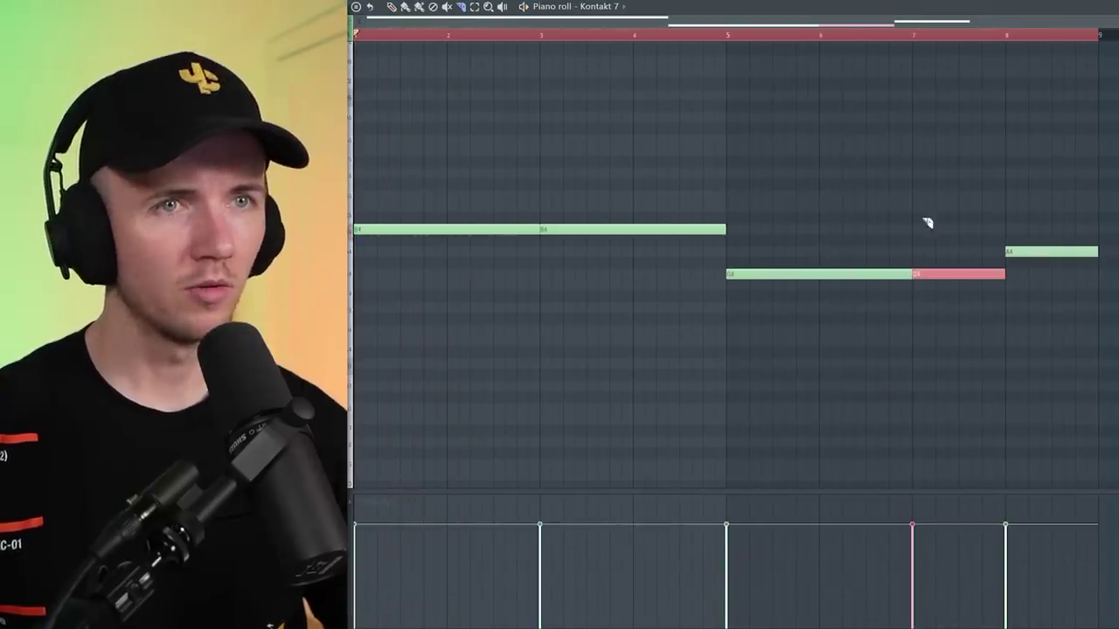
pyautogui.press('space')
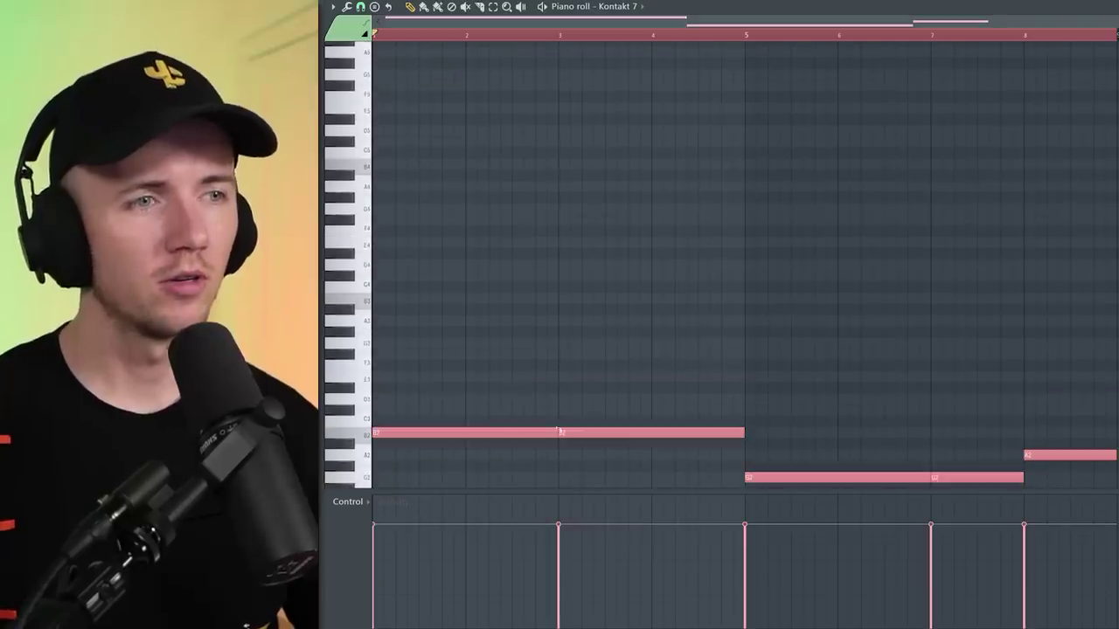
# Layer two copies of the bass line one and two octaves higher, play the result and deselect the notes.
pyautogui.hotkey('ctrl', 'v')
pyautogui.hotkey('ctrl', 'Up')
pyautogui.hotkey('ctrl', 'c')
pyautogui.hotkey('ctrl', 'v')
pyautogui.hotkey('ctrl', 'Up')
pyautogui.press('space')
pyautogui.hotkey('ctrl', 'd')
pyautogui.press('space')
pyautogui.hotkey('ctrl', 'a')
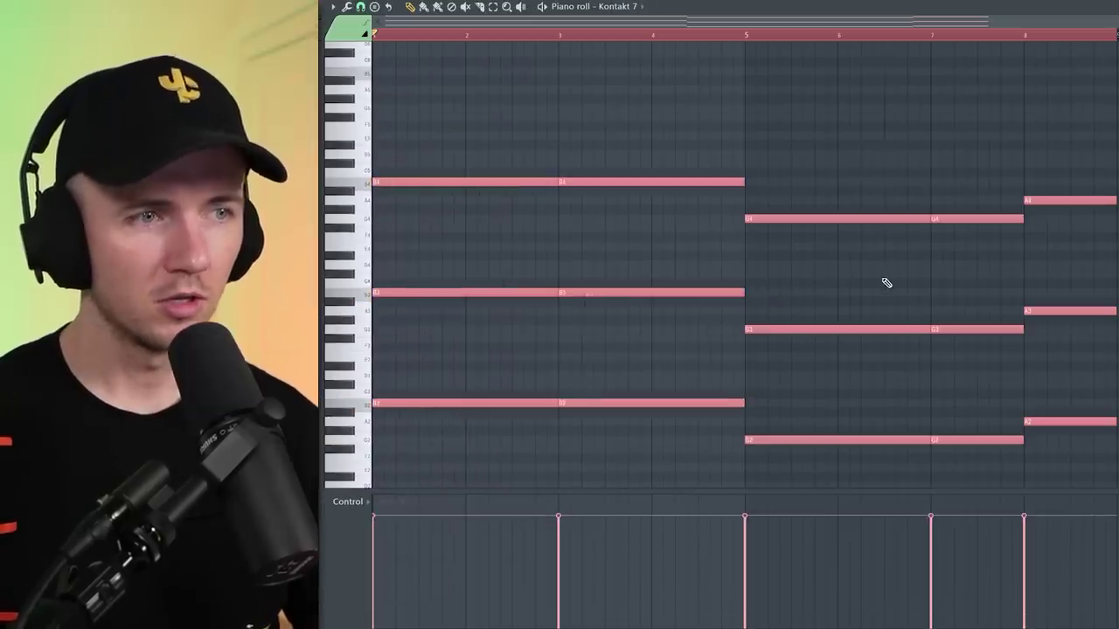
pyautogui.press('space')
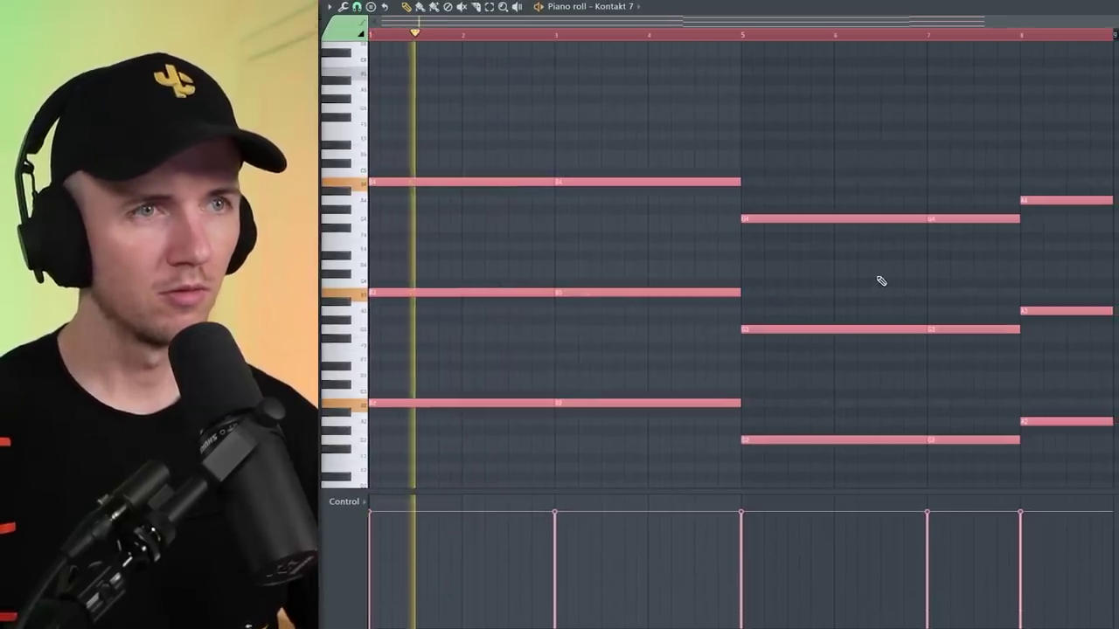
pyautogui.hotkey('ctrl', 'd')
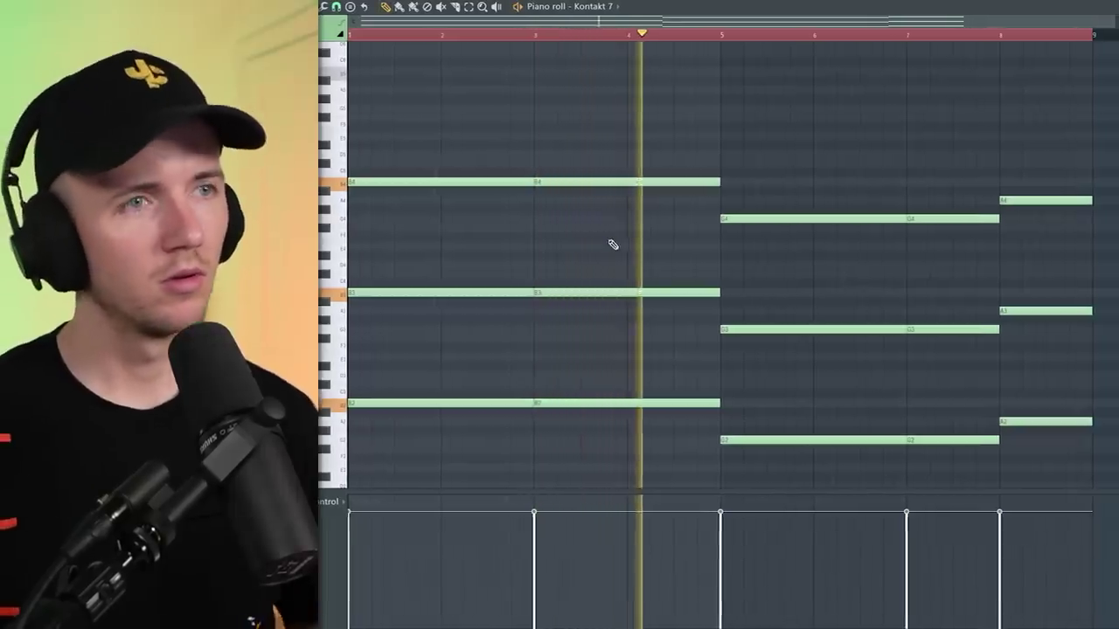
# Build sustained chords above the bass: D6, F#6, B6 in bars 1–2 and C#6, F#6, B6 in bars 3–4.
pyautogui.scroll(2, 606, 248)
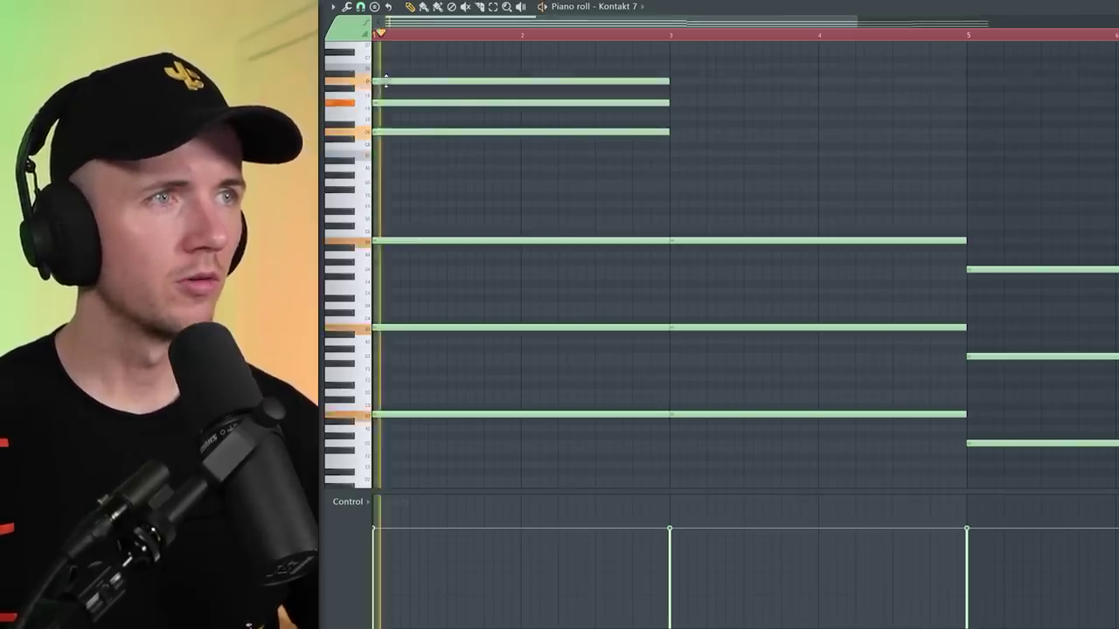
pyautogui.moveTo(386, 82); pyautogui.dragTo(383, 66)
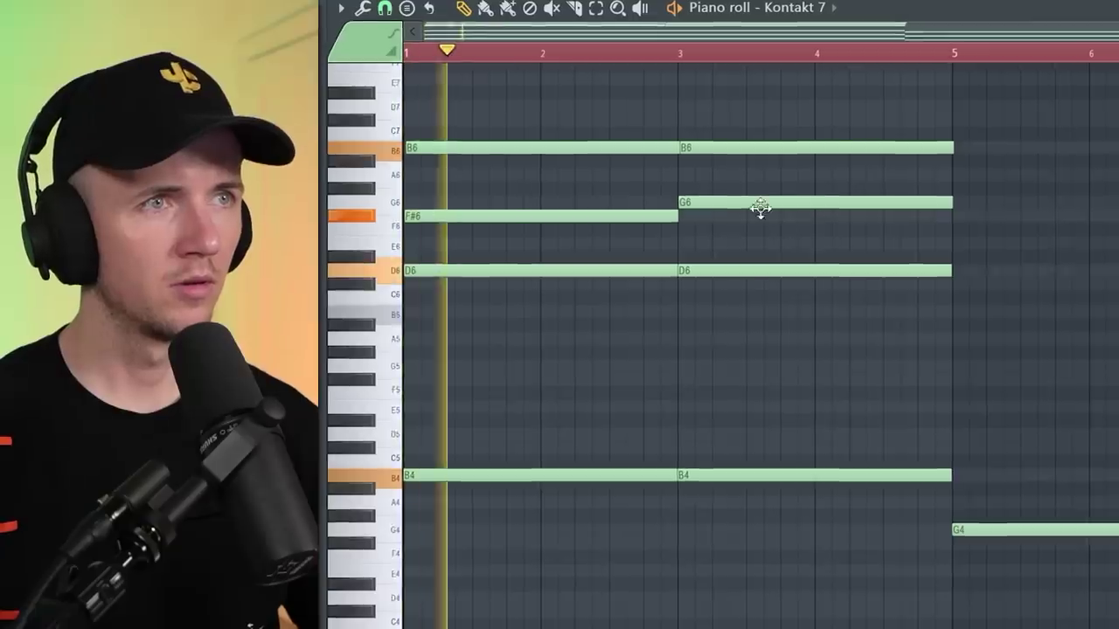
pyautogui.moveTo(759, 208); pyautogui.dragTo(750, 217)
pyautogui.moveTo(722, 273); pyautogui.dragTo(686, 289)
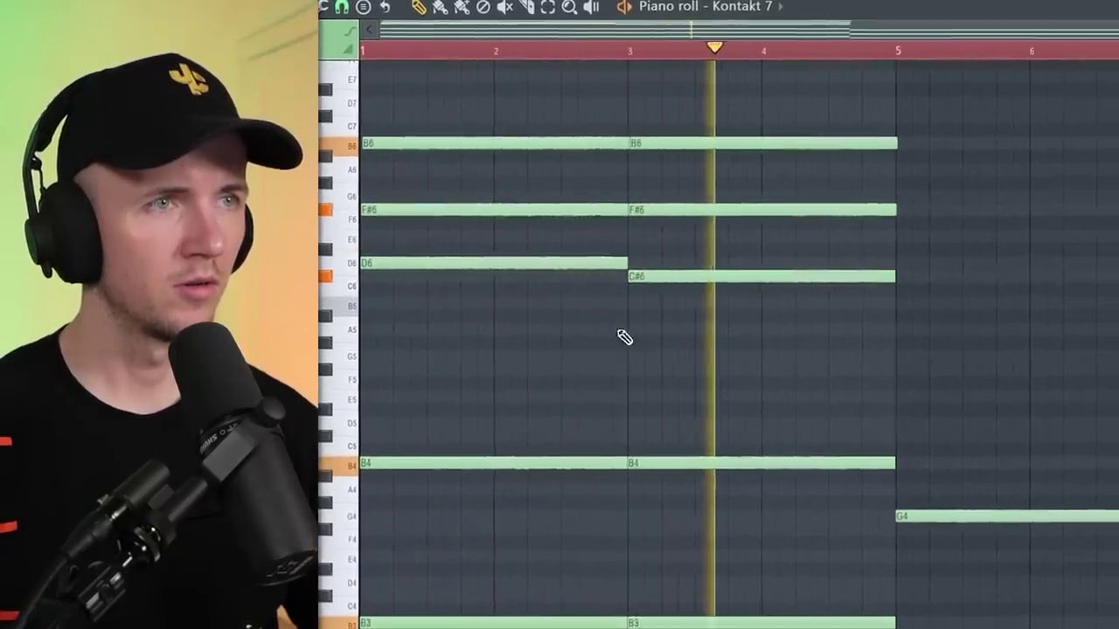
# Shape a short melody of F#5, D5, C#5 and B5 over bars 1–2 and slice the sustained upper notes into repeats.
pyautogui.press('space')
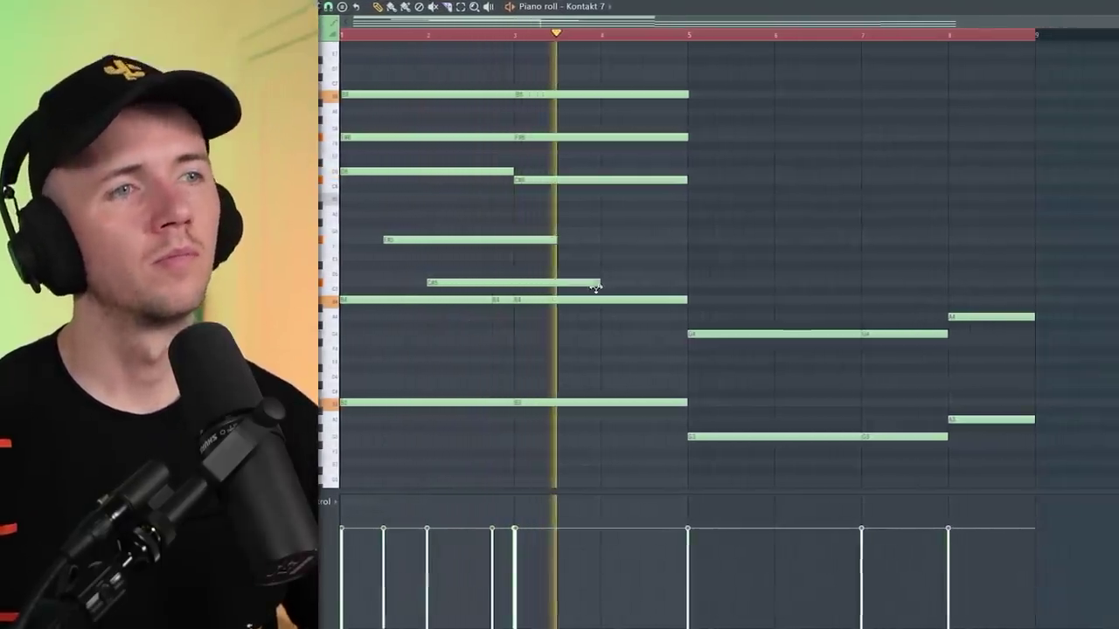
pyautogui.moveTo(598, 282); pyautogui.dragTo(493, 285)
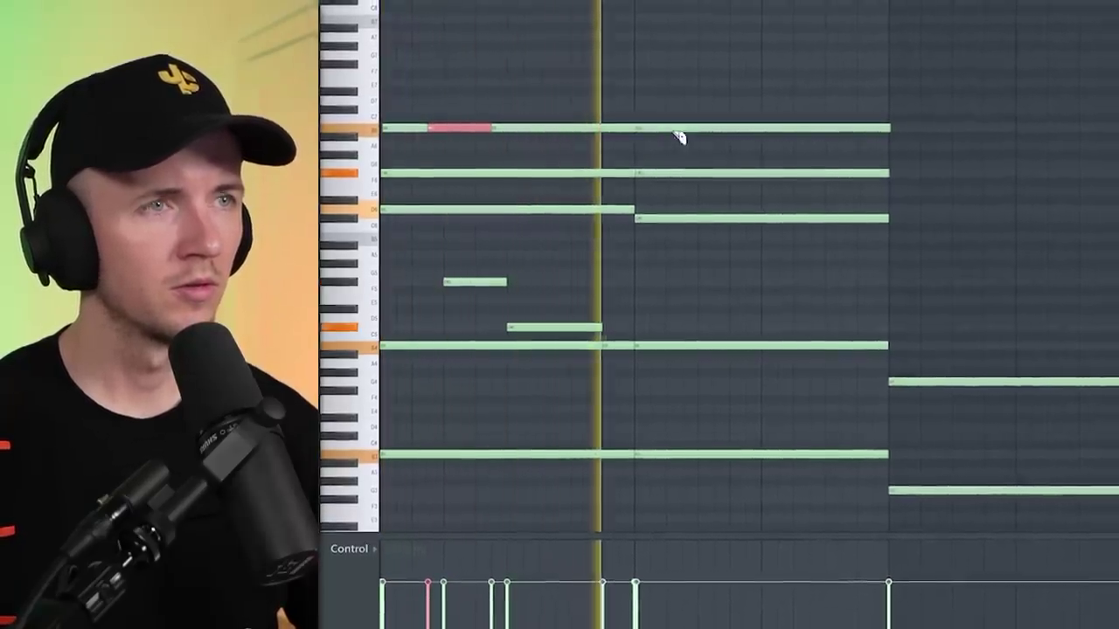
pyautogui.moveTo(631, 239)
pyautogui.mouseDown()
pyautogui.moveTo(628, 230)
pyautogui.moveTo(638, 242)
pyautogui.moveTo(618, 245)
pyautogui.mouseUp()
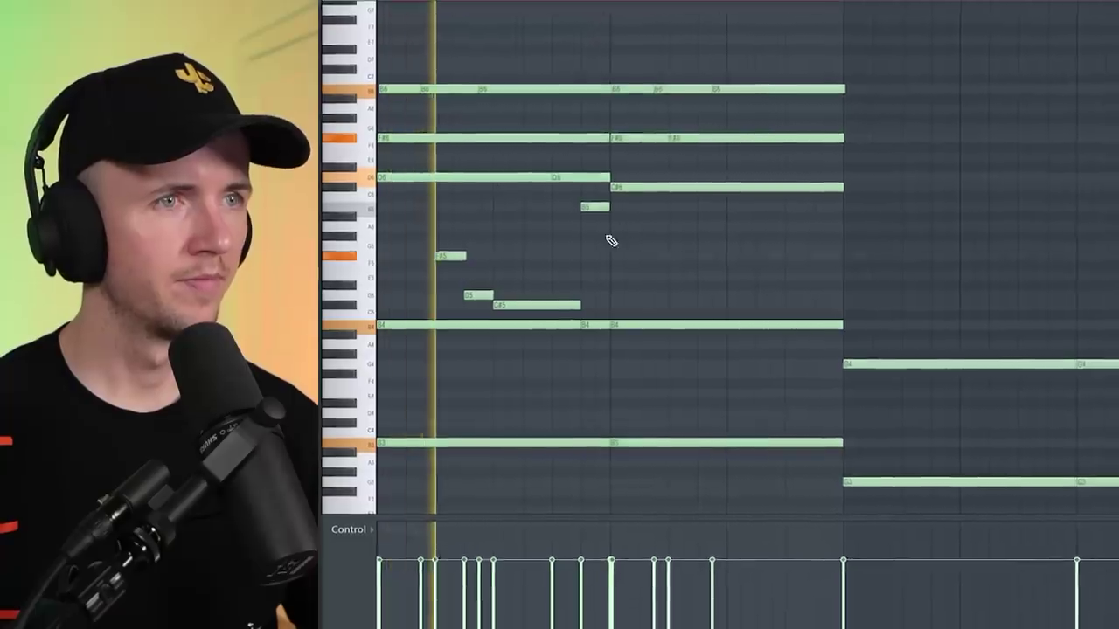
# Copy the F#5, D5, C#5 melody into bars 3–4 and slice the held C#6 note in bar 4.
pyautogui.moveTo(435, 248); pyautogui.dragTo(706, 306)
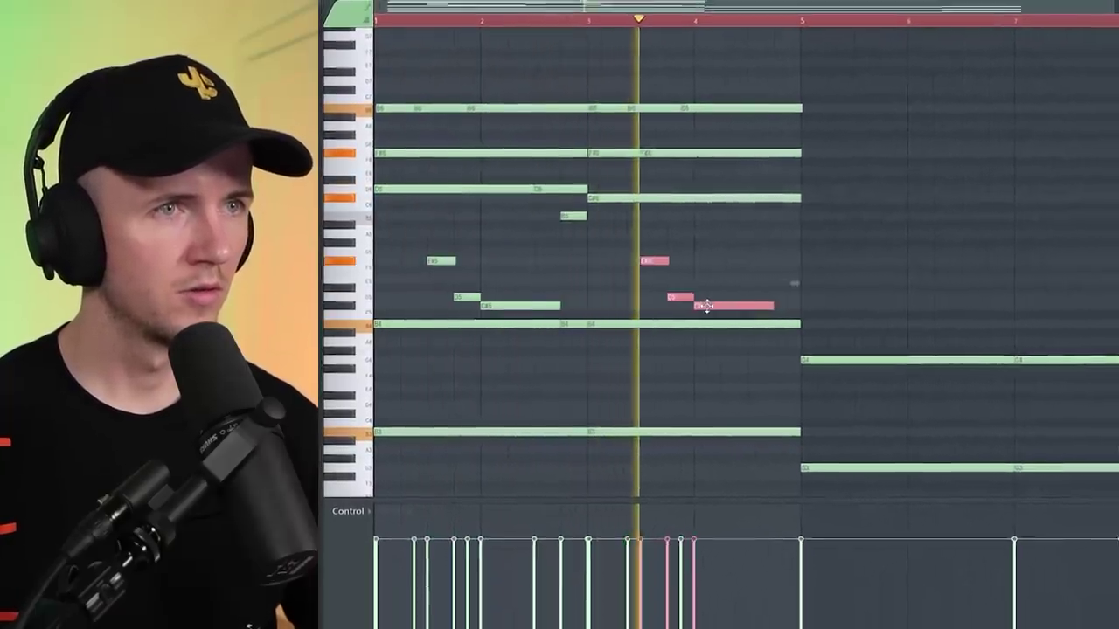
pyautogui.click(719, 265)
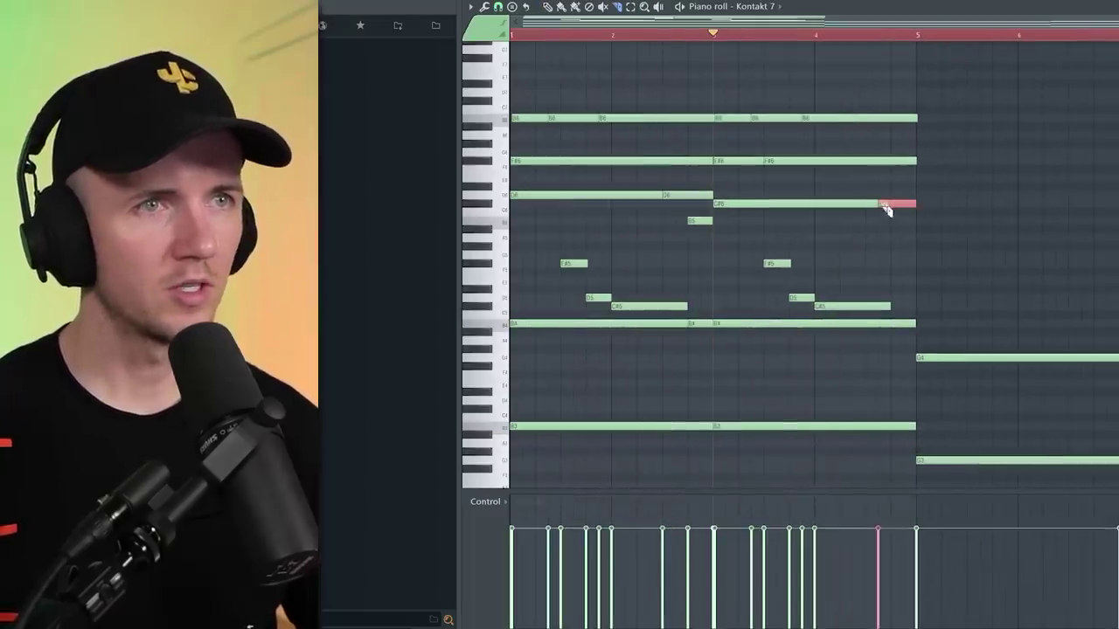
pyautogui.moveTo(885, 210); pyautogui.dragTo(871, 206)
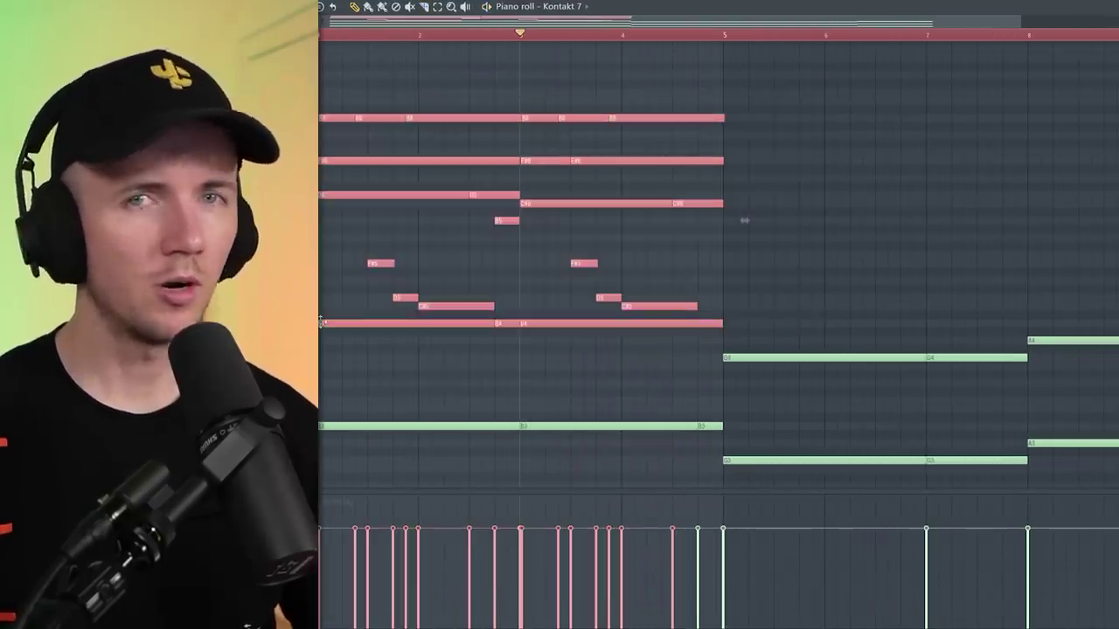
# Duplicate the selected chord and melody notes from bars 1–4 into bars 5–8 and play the full pattern.
pyautogui.hotkey('ctrl', 'b')
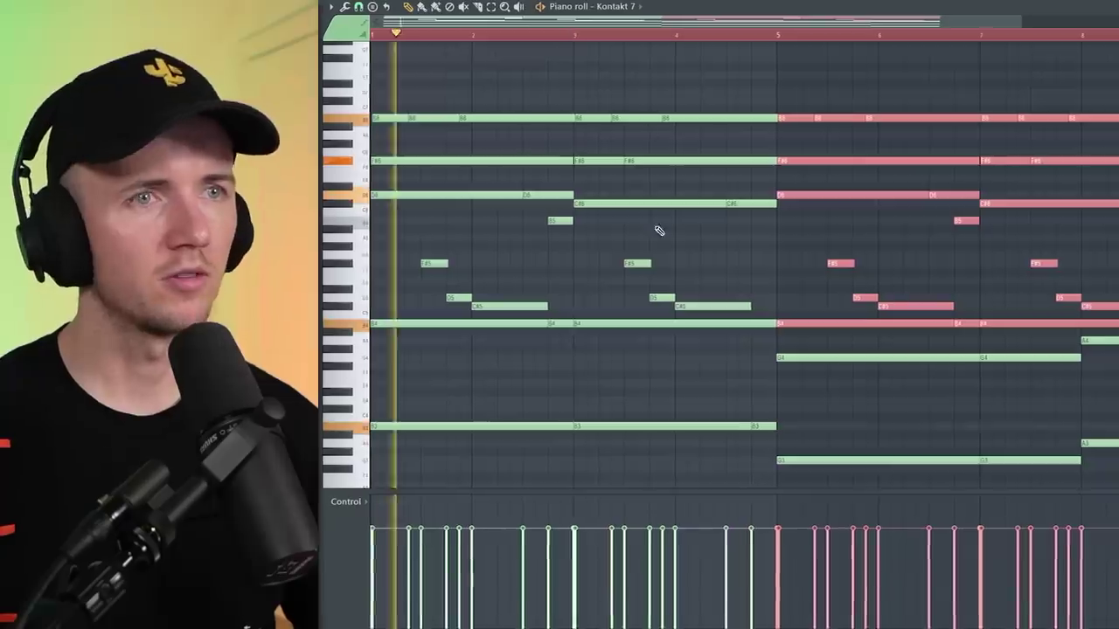
pyautogui.scroll(-2, 662, 224)
pyautogui.hotkey('ctrl', 'd')
pyautogui.scroll(1, 638, 252)
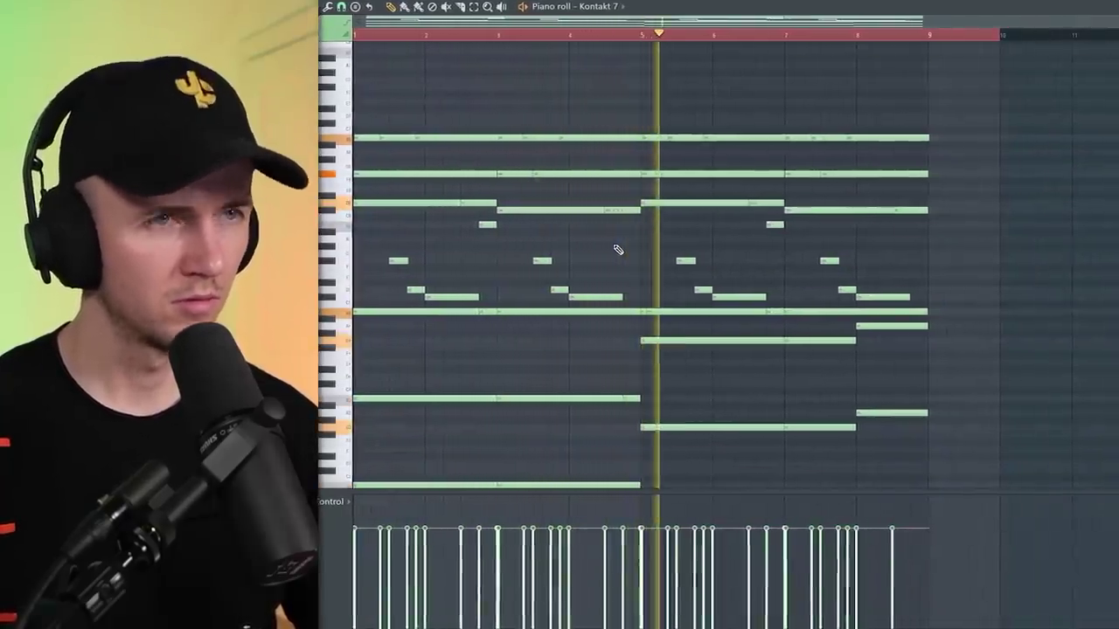
pyautogui.scroll(-1, 618, 250)
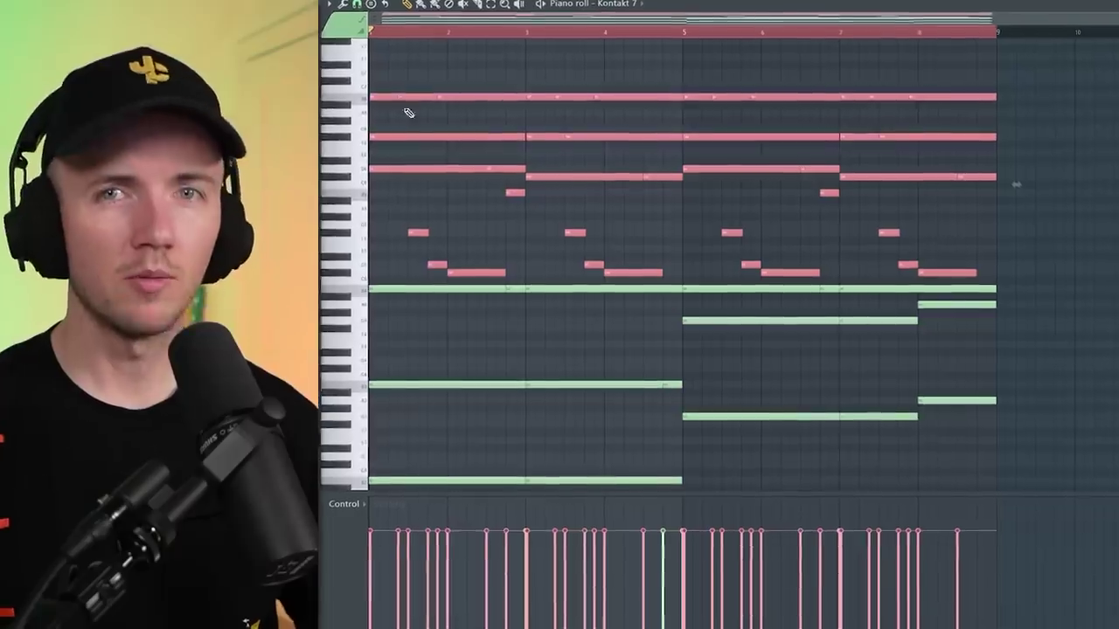
# Randomize the velocities of the chord and melody notes and listen through the pattern.
pyautogui.hotkey('alt', 'r')
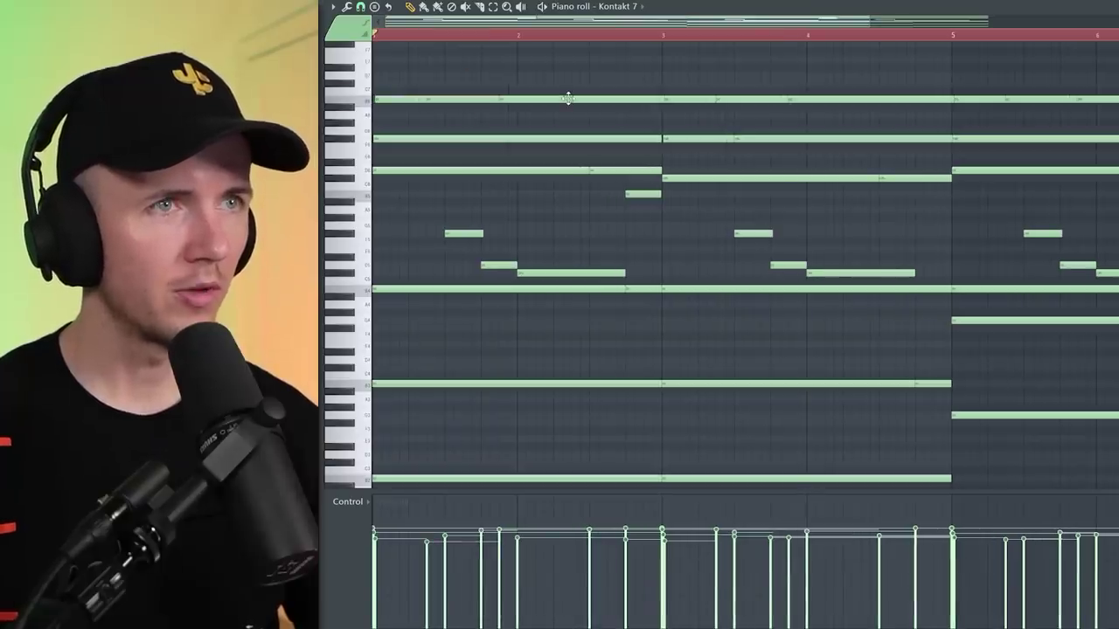
pyautogui.press('space')
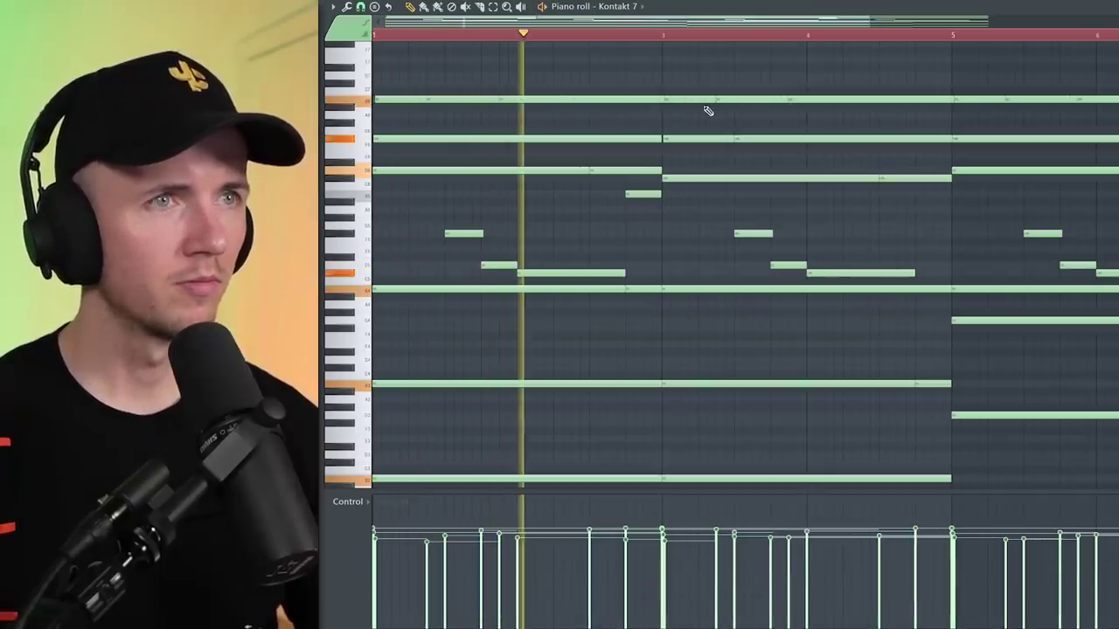
pyautogui.press('space')
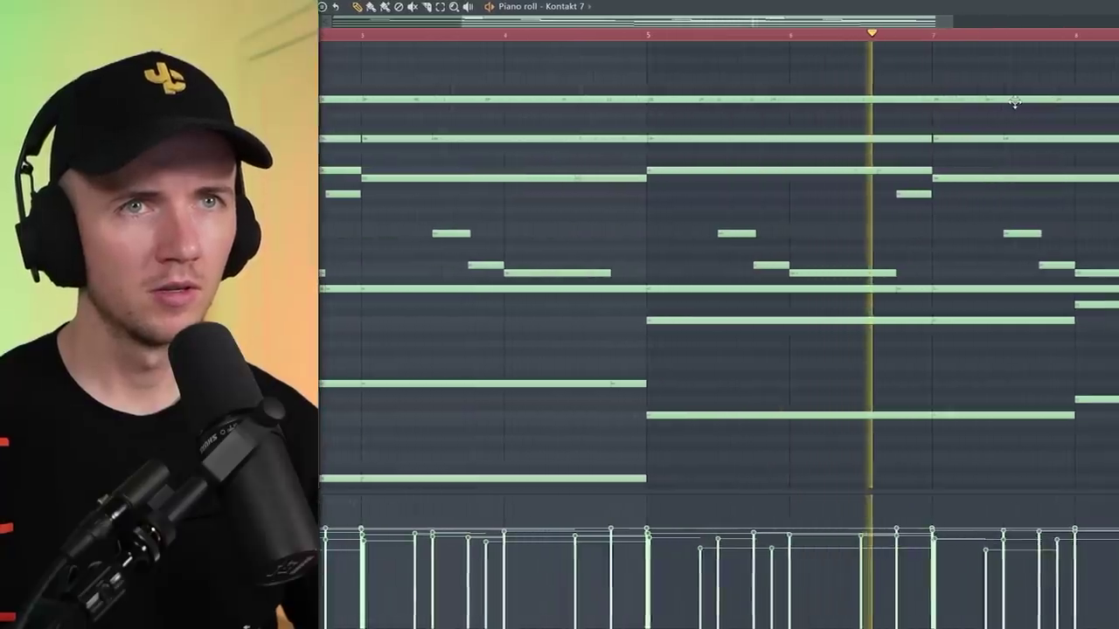
pyautogui.scroll(-3, 844, 101)
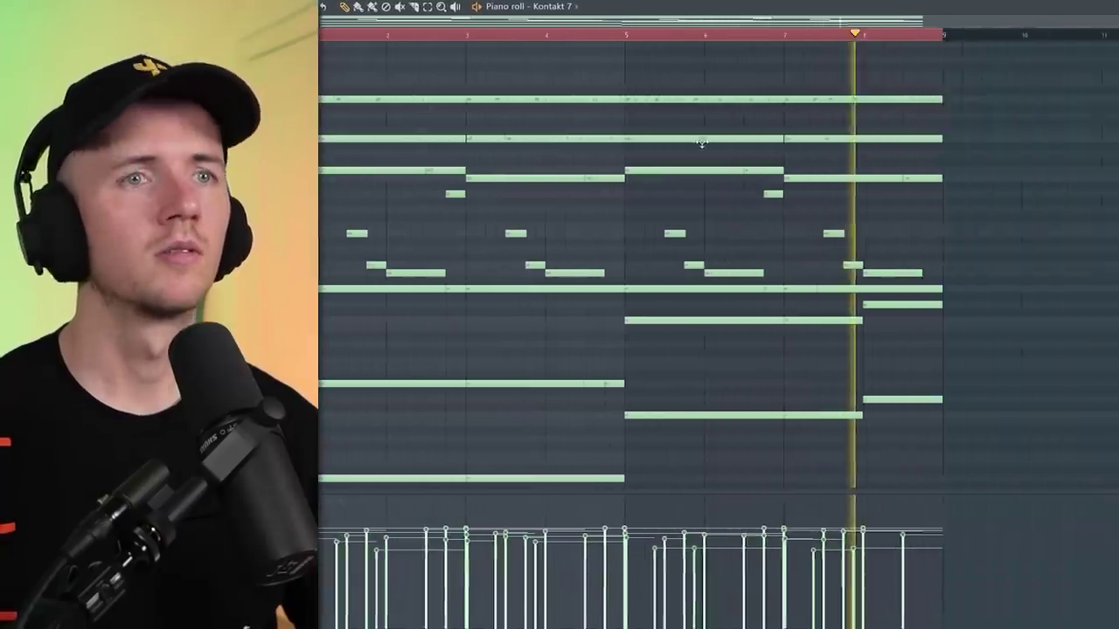
pyautogui.scroll(5, 360, 277)
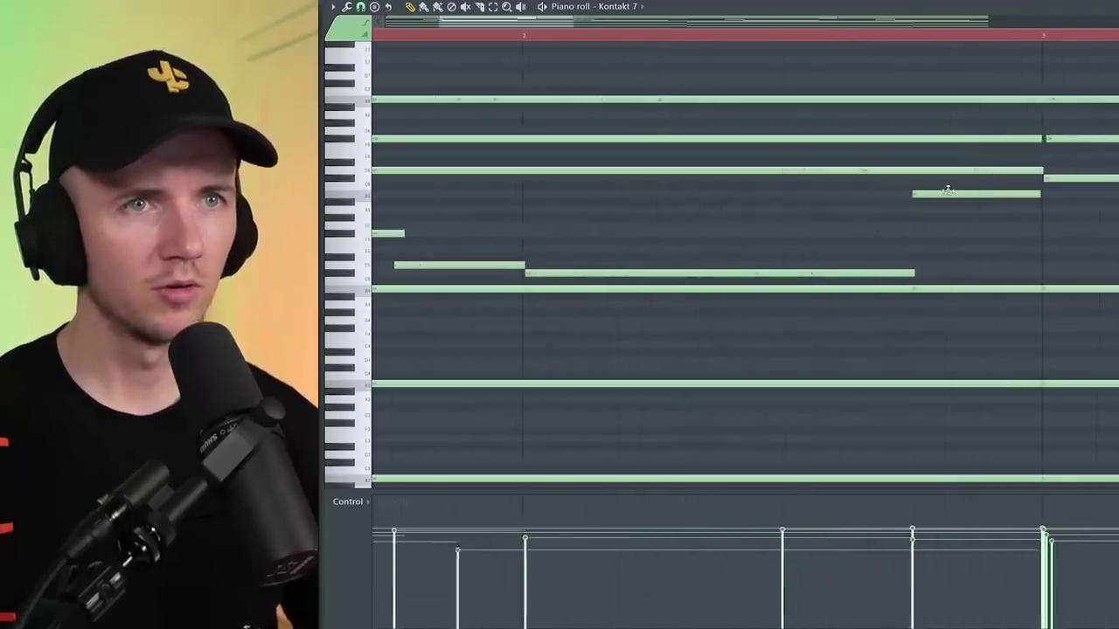
# Split the end of the B3 note in bar 4 into three short repeats with rising velocities.
pyautogui.press('space')
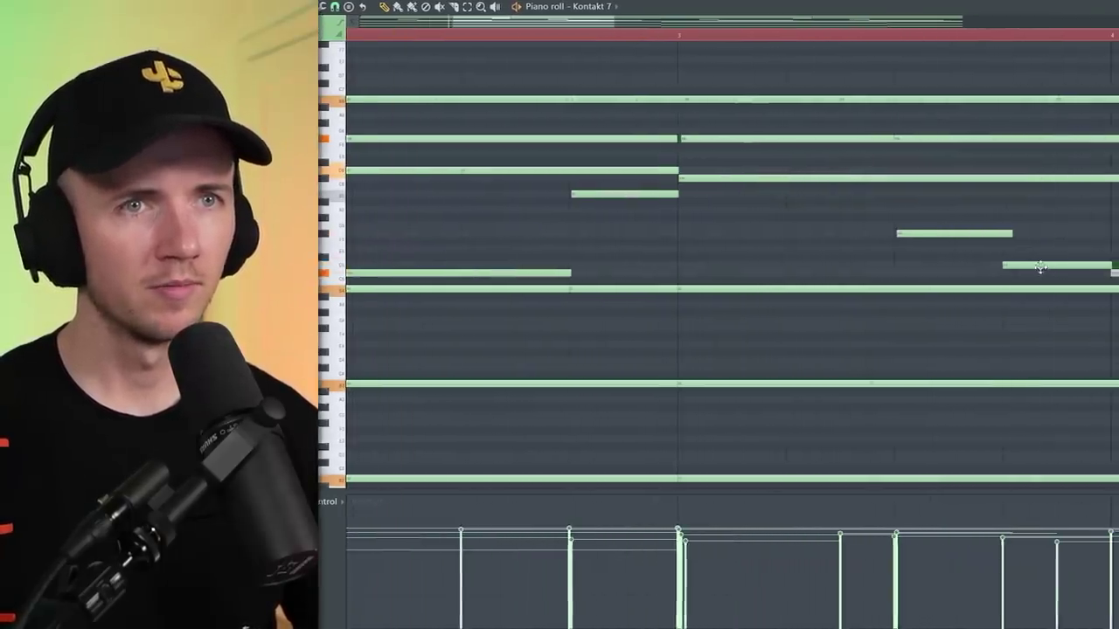
pyautogui.scroll(-3, 1040, 267)
pyautogui.scroll(3, 808, 275)
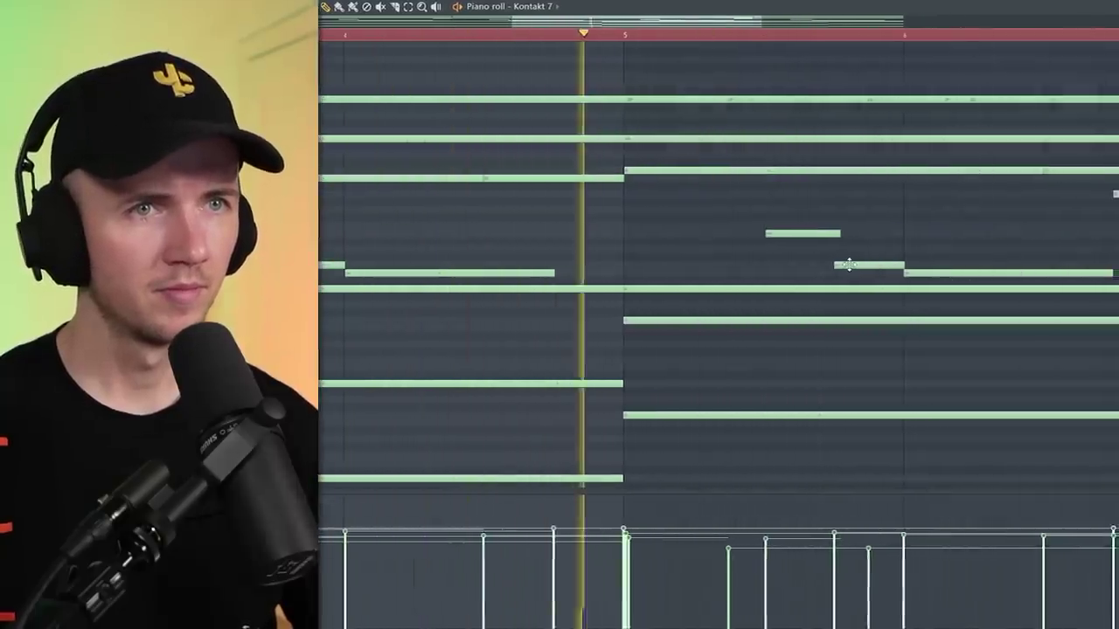
pyautogui.scroll(-2, 849, 264)
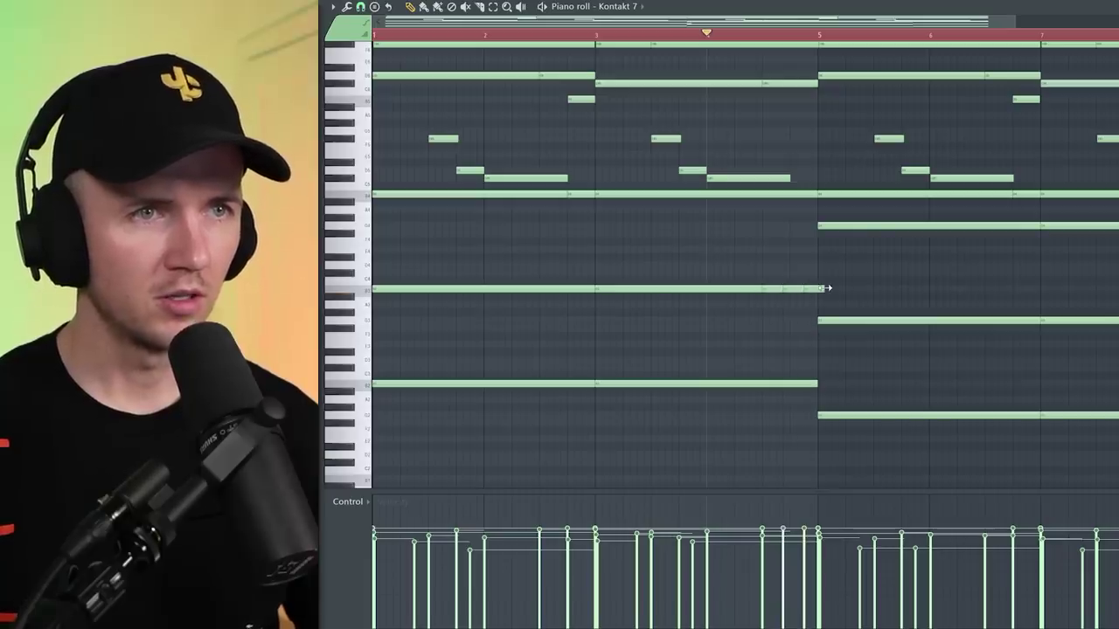
pyautogui.moveTo(817, 286); pyautogui.dragTo(783, 350)
pyautogui.scroll(2, 762, 344)
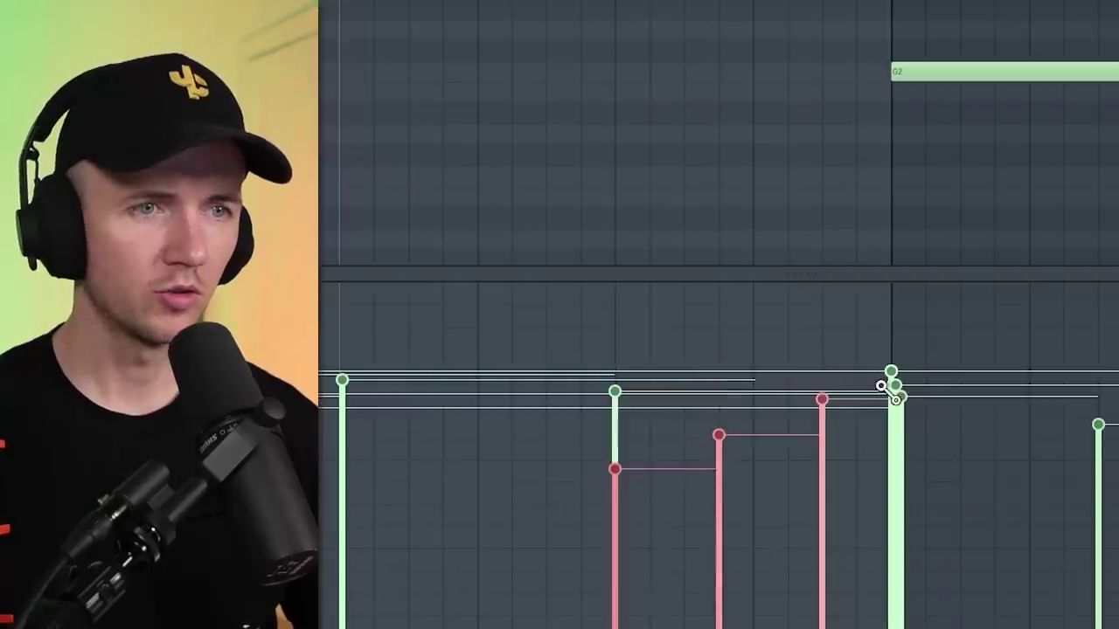
pyautogui.hotkey('ctrl', 'd')
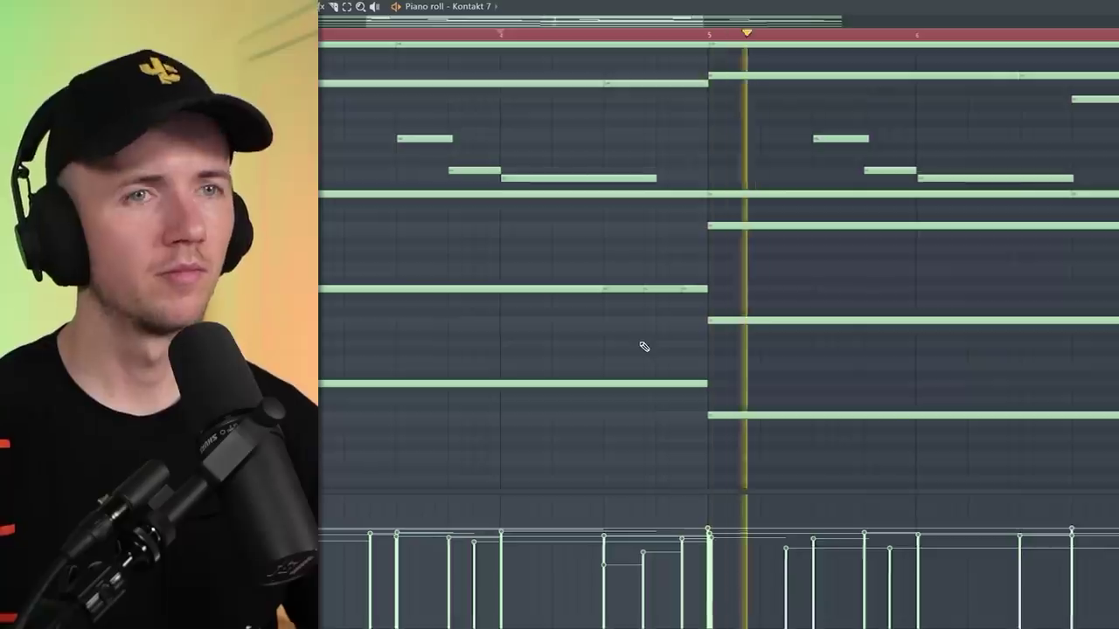
# Add a high three-note figure of D8, F#7 and G7 at the start of bar 1.
pyautogui.scroll(-3, 639, 344)
pyautogui.moveTo(439, 271); pyautogui.dragTo(832, 307)
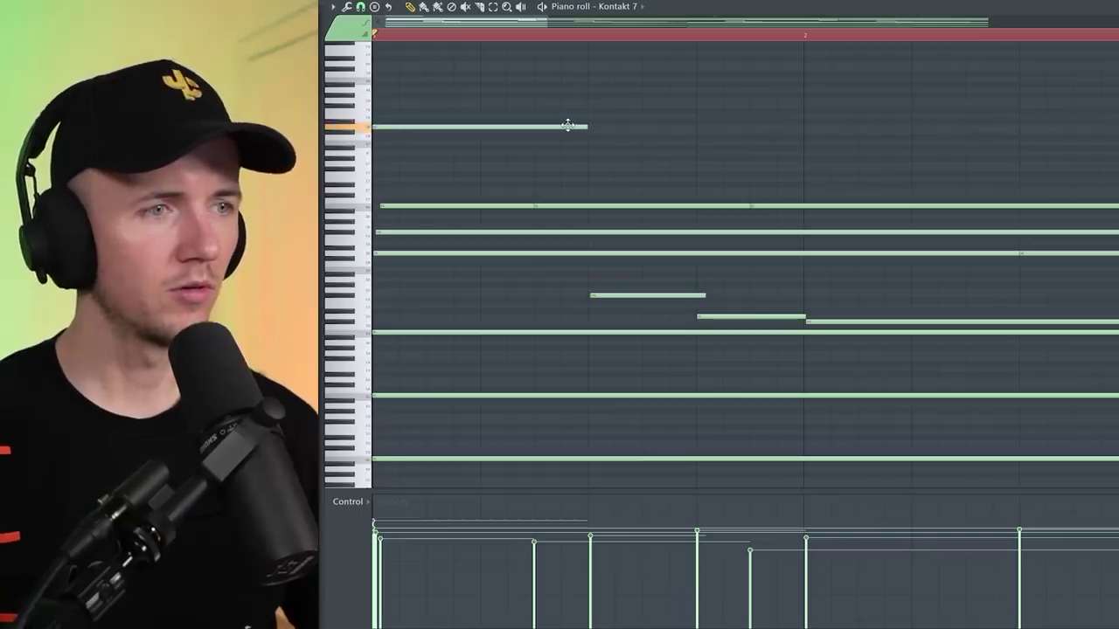
pyautogui.press('space')
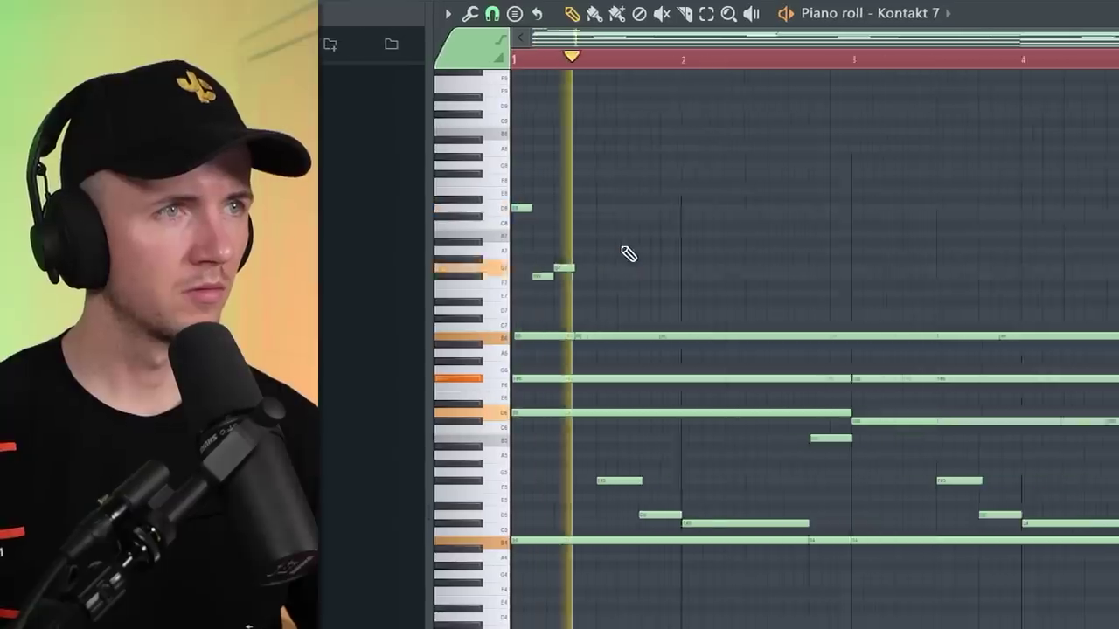
pyautogui.press('space')
# Repeat the D8, F#7, G7 figure every half bar across bars 1 and 2 during playback.
pyautogui.moveTo(527, 208); pyautogui.dragTo(619, 205)
pyautogui.press('space')
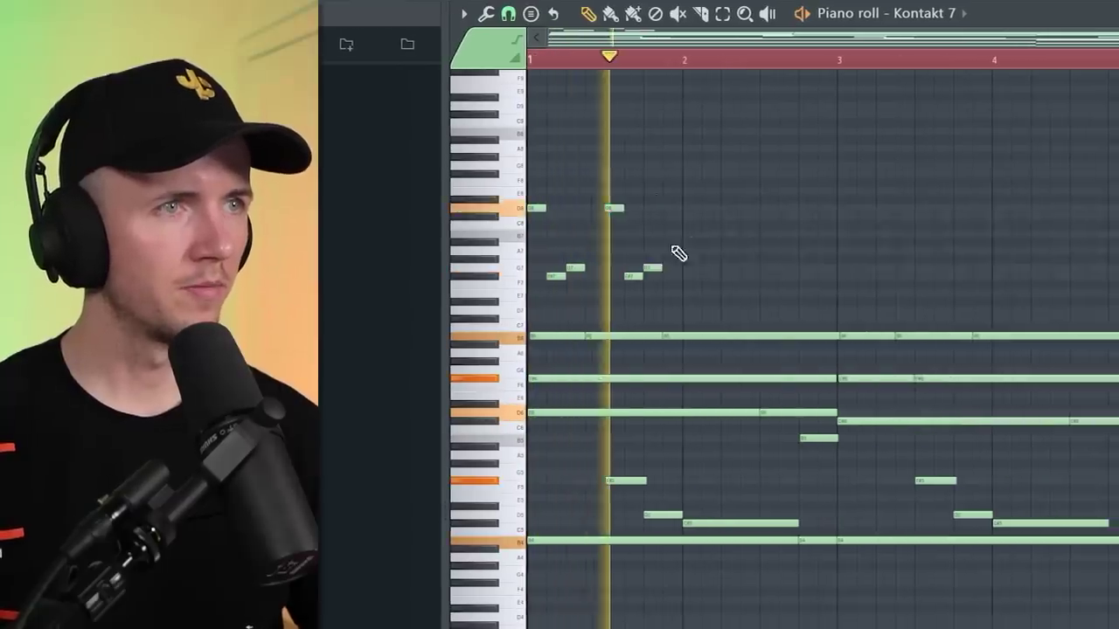
pyautogui.moveTo(695, 166); pyautogui.dragTo(528, 300)
pyautogui.moveTo(532, 207); pyautogui.dragTo(661, 205)
pyautogui.click(749, 193)
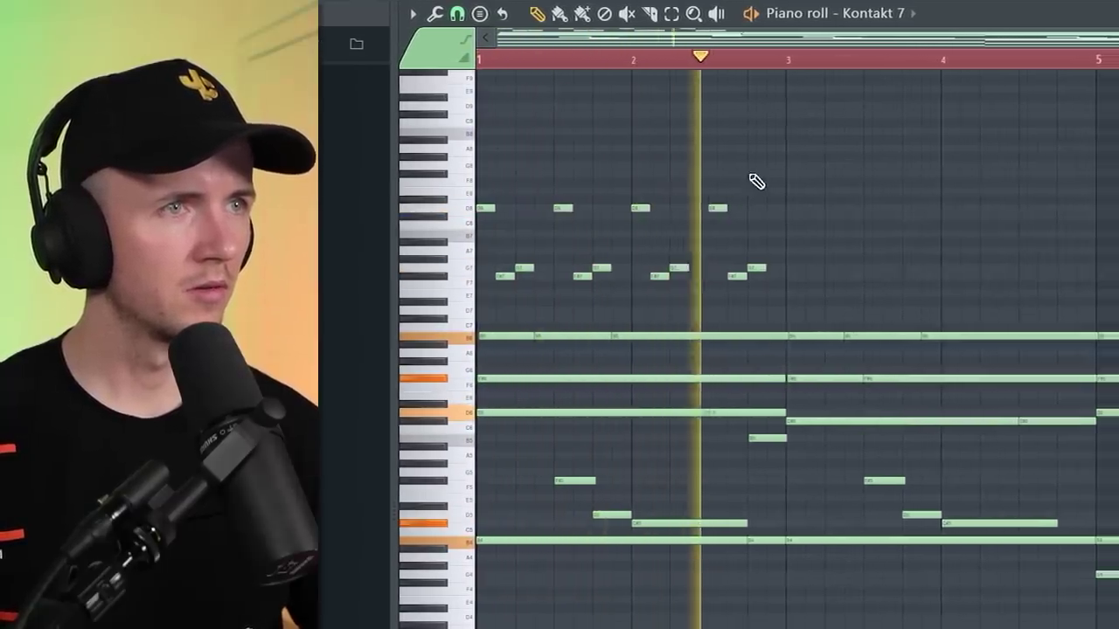
# Add a D7 note in bar 2 and replace the C#8 note at the bar's end with C#7.
pyautogui.click(759, 309)
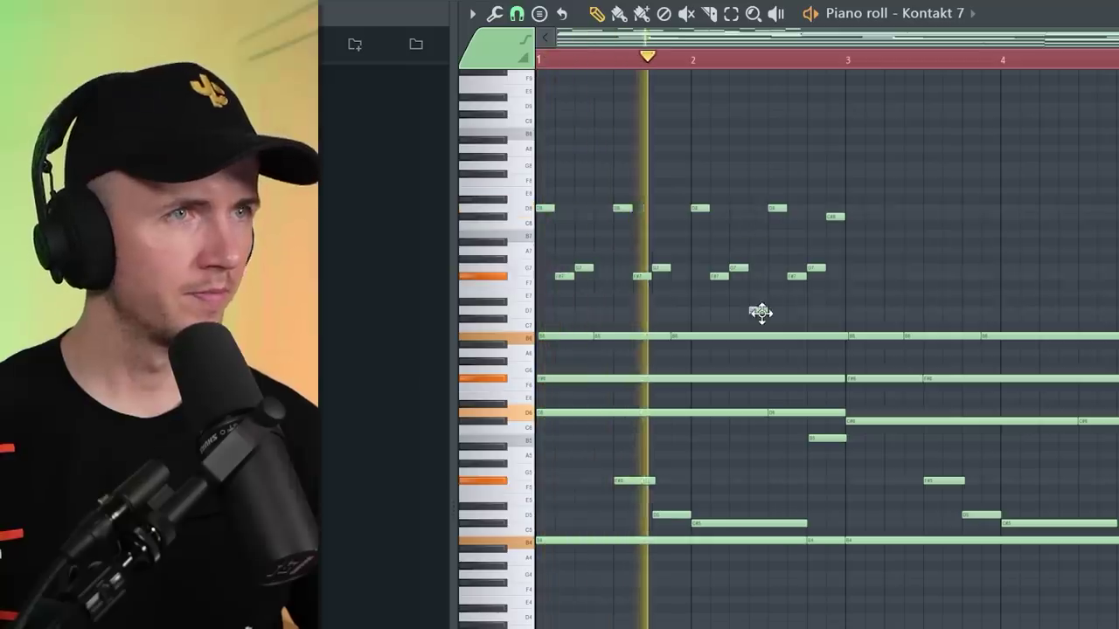
pyautogui.rightClick(836, 215)
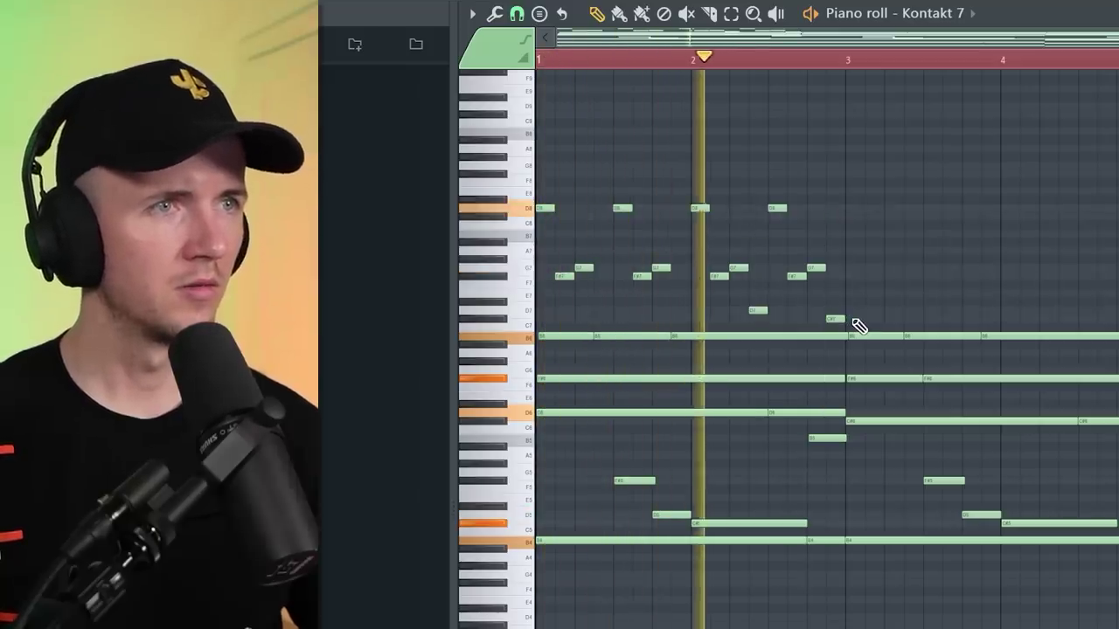
# Randomize the velocities of the high arpeggio notes in bars 1 and 2.
pyautogui.press('space')
pyautogui.moveTo(849, 322); pyautogui.dragTo(531, 197)
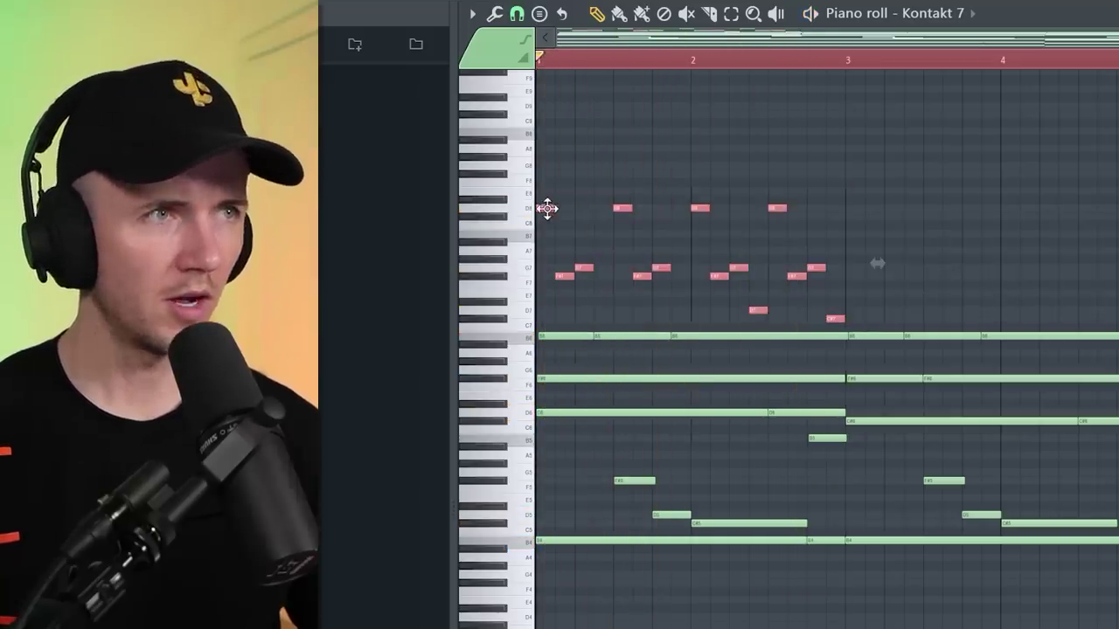
pyautogui.hotkey('alt', 'r')
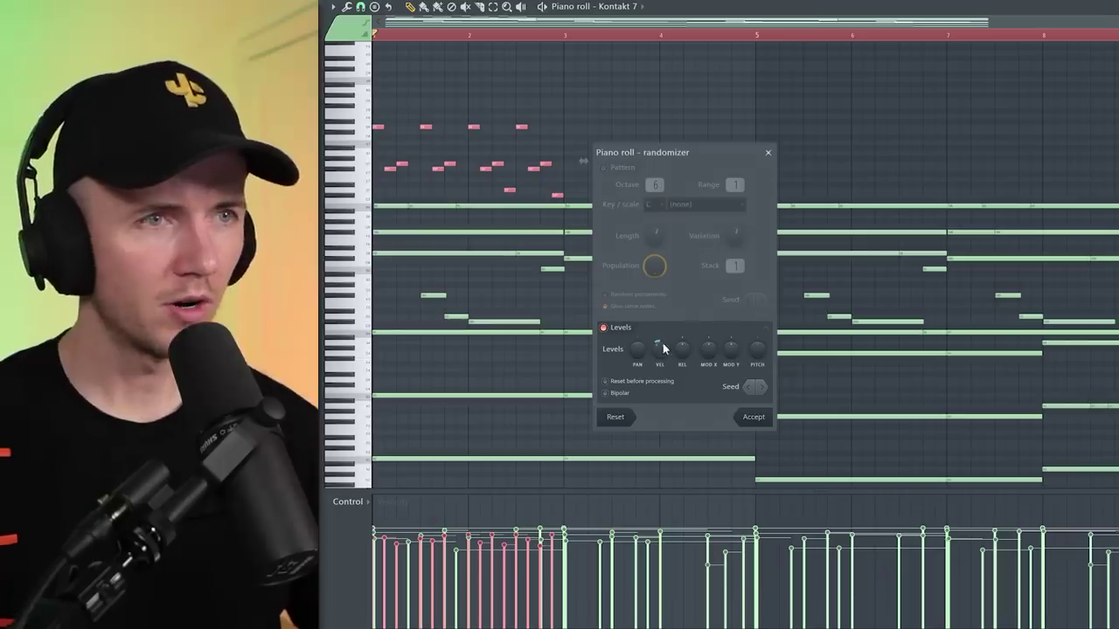
pyautogui.click(753, 417)
# Duplicate the high arpeggio through bar 8 during playback and lower its D8 notes in bars 4 and 8 to C#8.
pyautogui.press('space')
pyautogui.moveTo(377, 127); pyautogui.dragTo(949, 131)
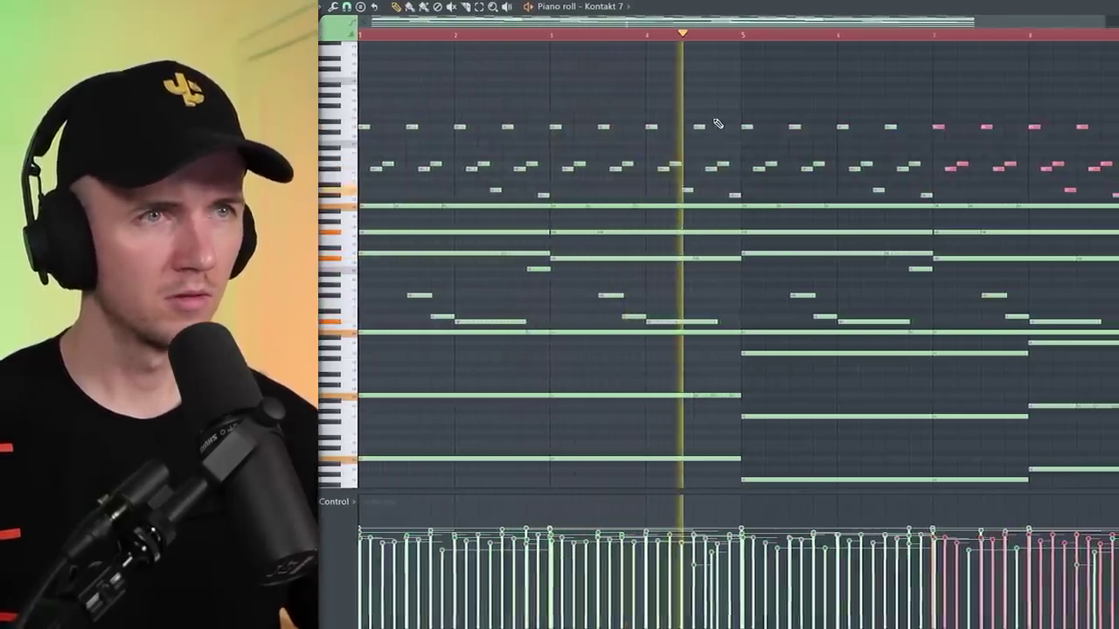
pyautogui.scroll(-1, 716, 122)
pyautogui.moveTo(988, 202); pyautogui.dragTo(628, 200)
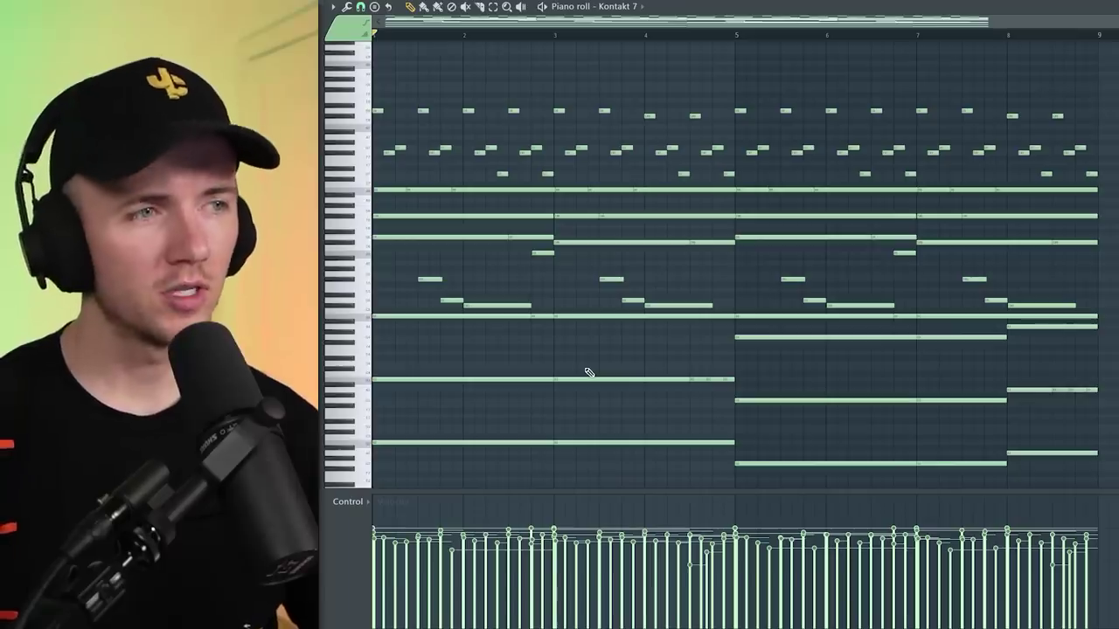
pyautogui.scroll(-1, 589, 373)
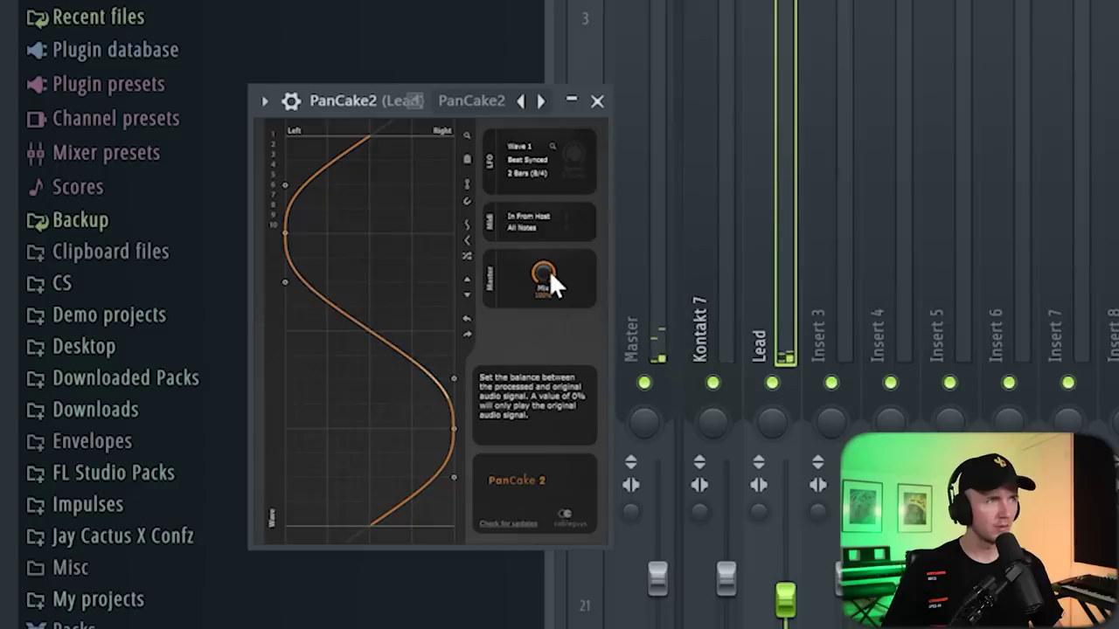
# Set the Lead track's PanCake2 mix to 80% and its LFO length to 1 Bar (4/4).
pyautogui.moveTo(549, 273); pyautogui.dragTo(549, 294)
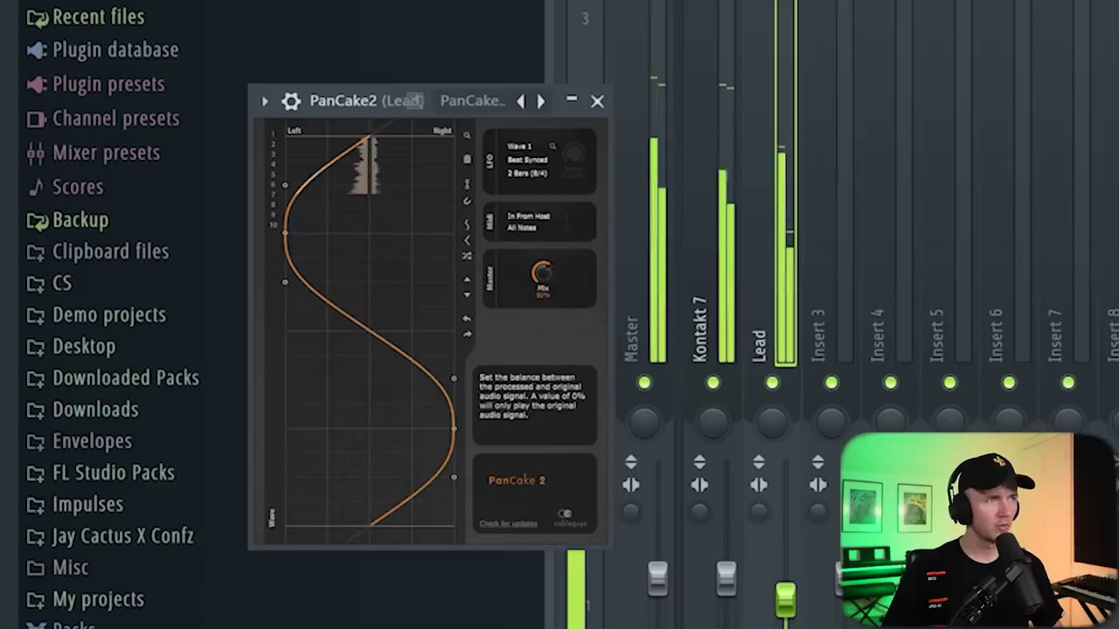
pyautogui.click(528, 173)
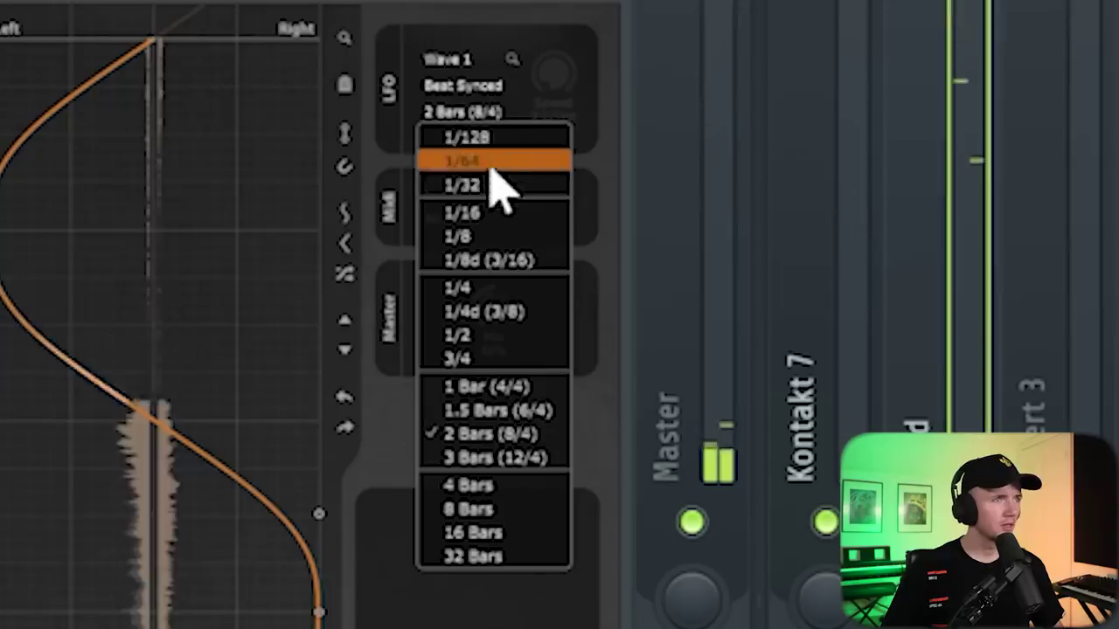
pyautogui.click(512, 384)
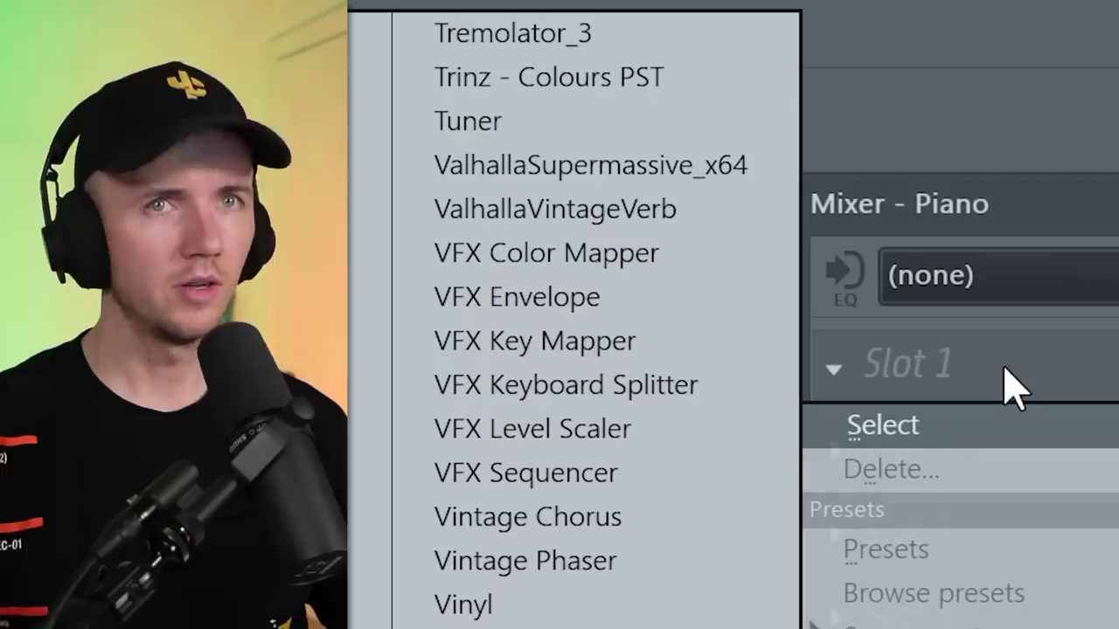
# Load ValhallaVintageVerb in slot 1 of the Piano track, lower its mix to 33.8% and start playback.
pyautogui.press('Down')
pyautogui.press('Return')
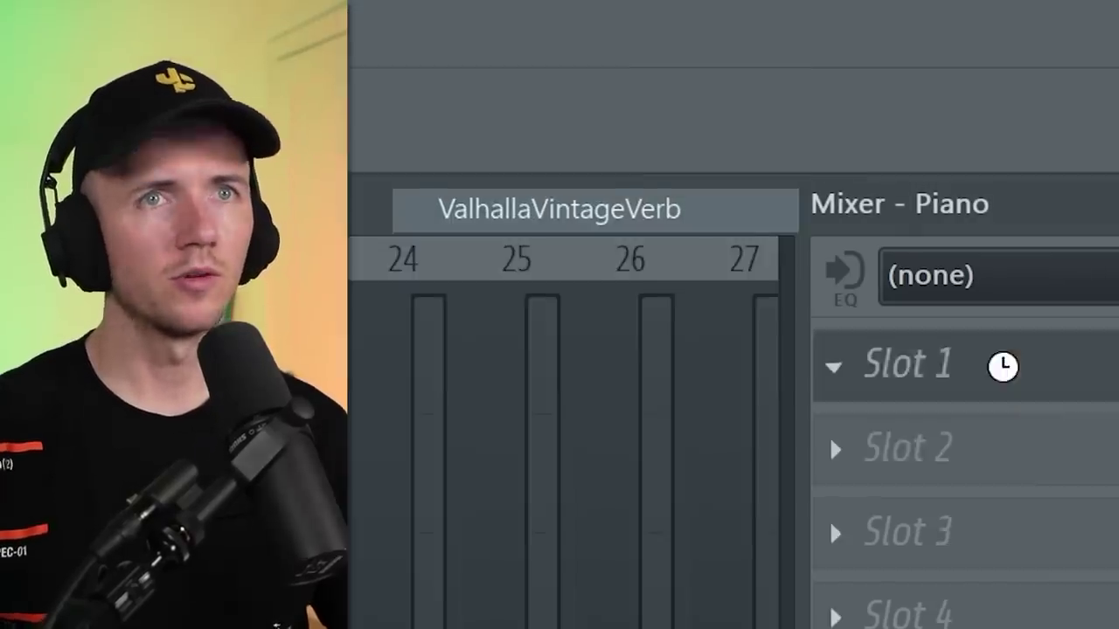
pyautogui.moveTo(448, 212); pyautogui.dragTo(449, 229)
pyautogui.press('space')
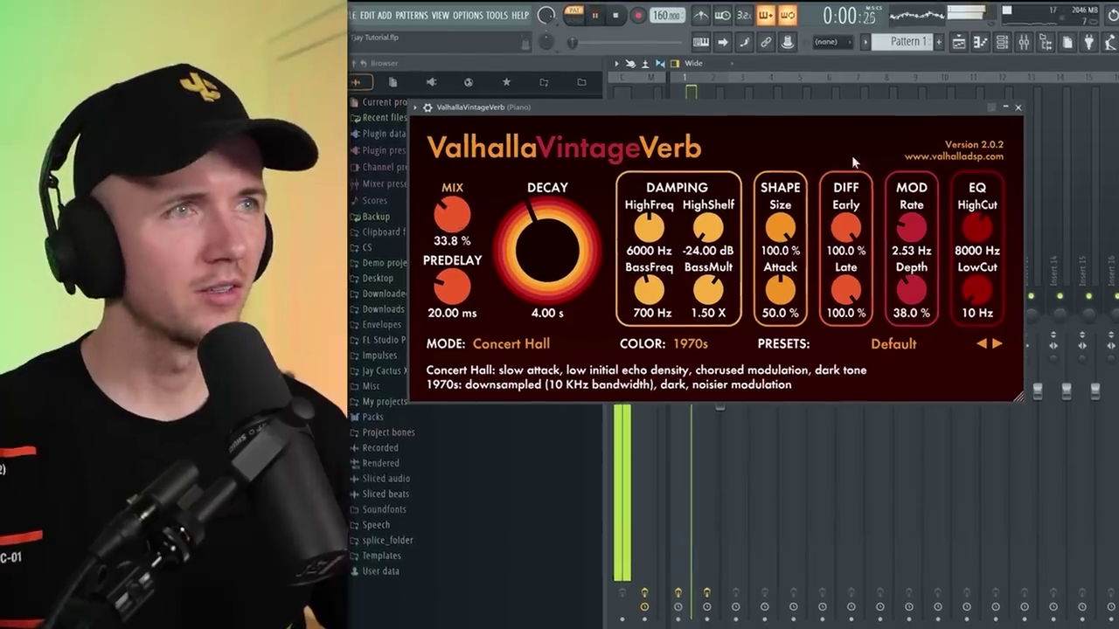
# Set the reverb's LowCut to 360 Hz, decay to 3.10 s and mix to 23.2%, and lower the Lead track's volume.
pyautogui.moveTo(973, 288); pyautogui.dragTo(973, 262)
pyautogui.moveTo(488, 216); pyautogui.dragTo(490, 234)
pyautogui.moveTo(441, 215); pyautogui.dragTo(458, 231)
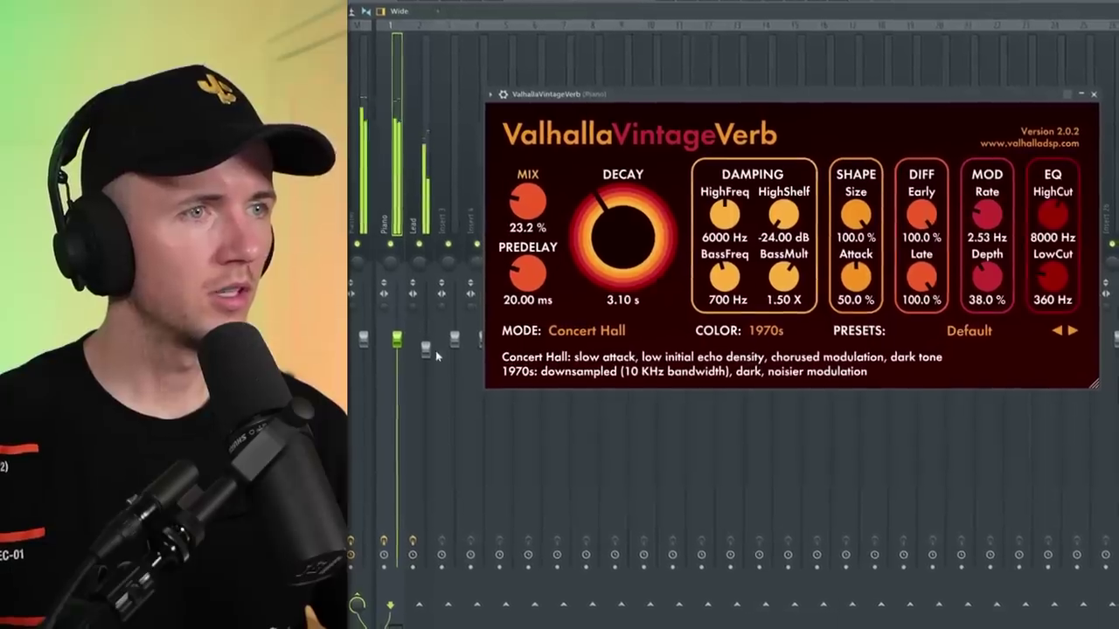
pyautogui.moveTo(427, 350); pyautogui.dragTo(427, 383)
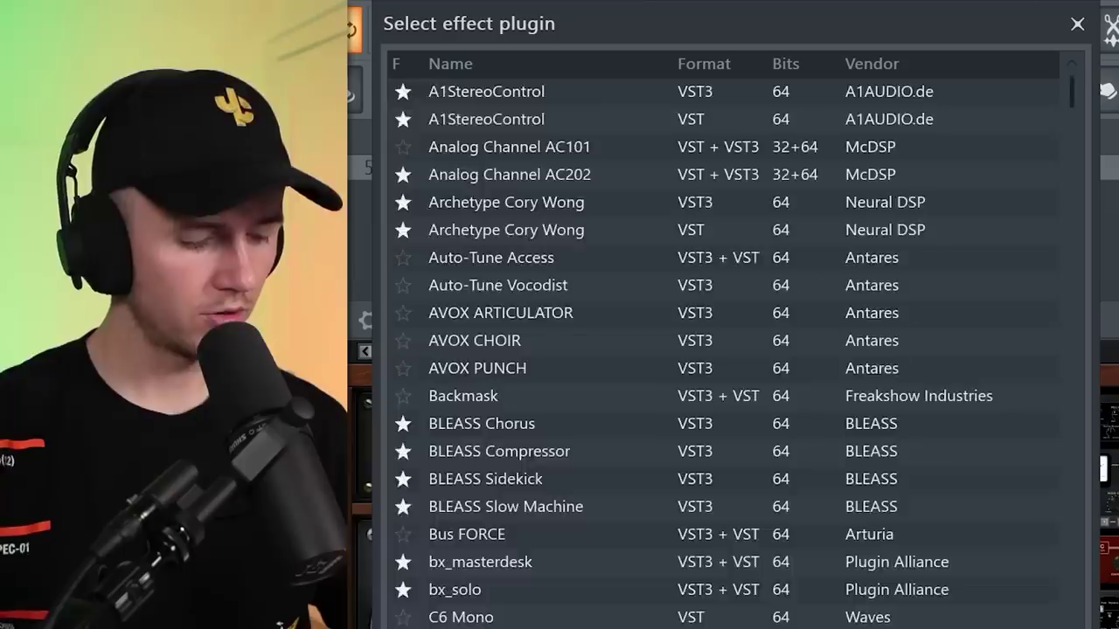
# Add the Crystallizer effect to the Piano track and play the melody through it.
pyautogui.write('crystal')
pyautogui.doubleClick(498, 98)
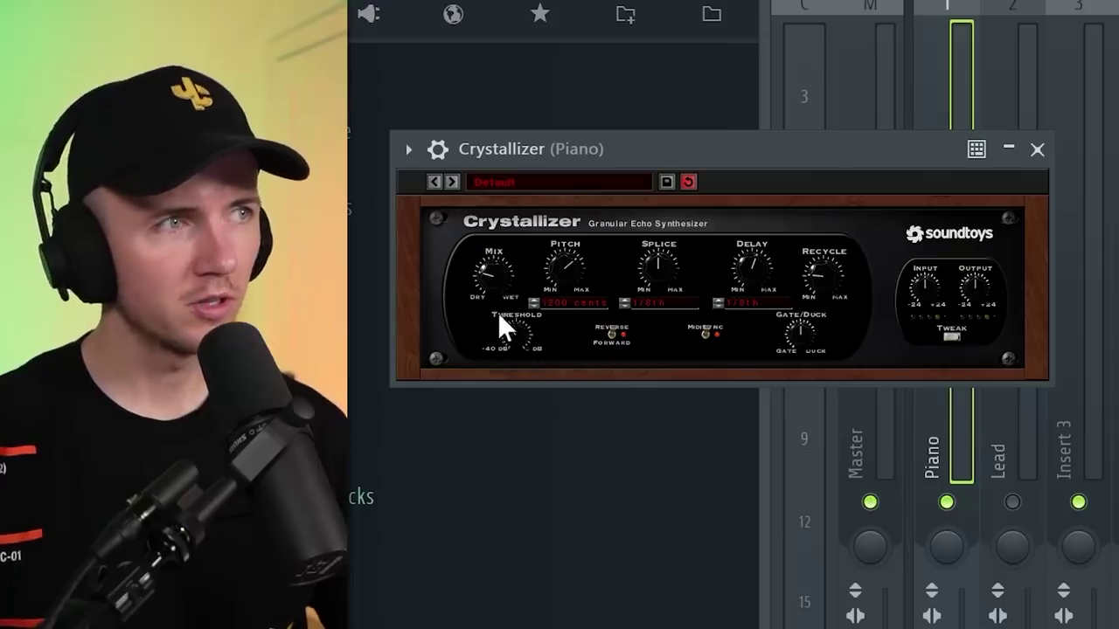
pyautogui.press('space')
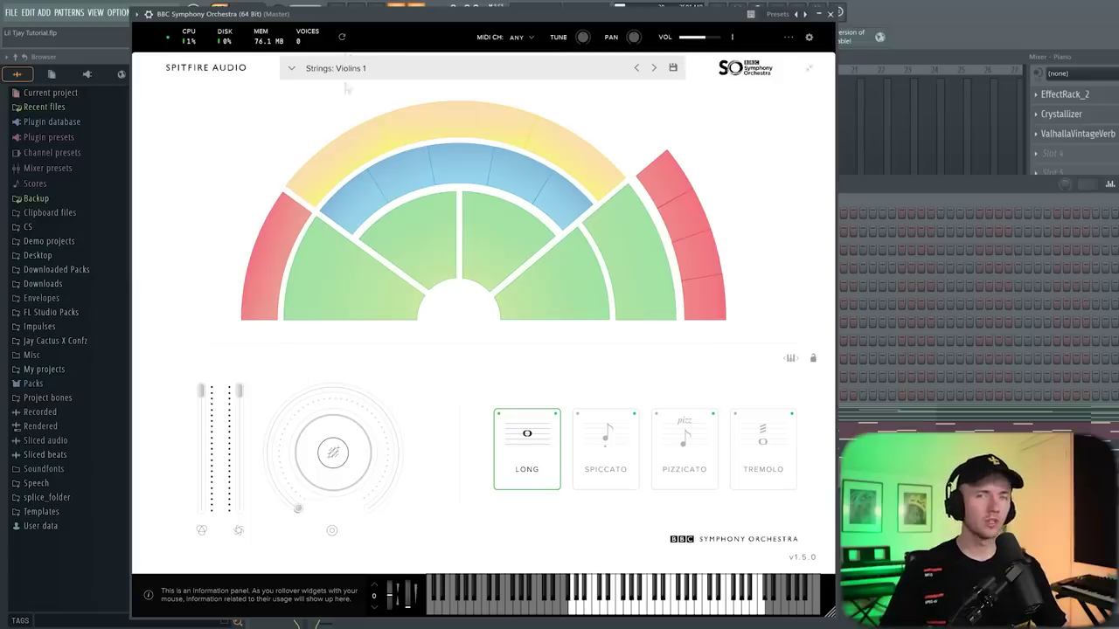
# Close the BBC Symphony Orchestra instrument and duplicate the A6 and D6 string notes from bars 1 and 2 into bars 3 and 4.
pyautogui.click(832, 14)
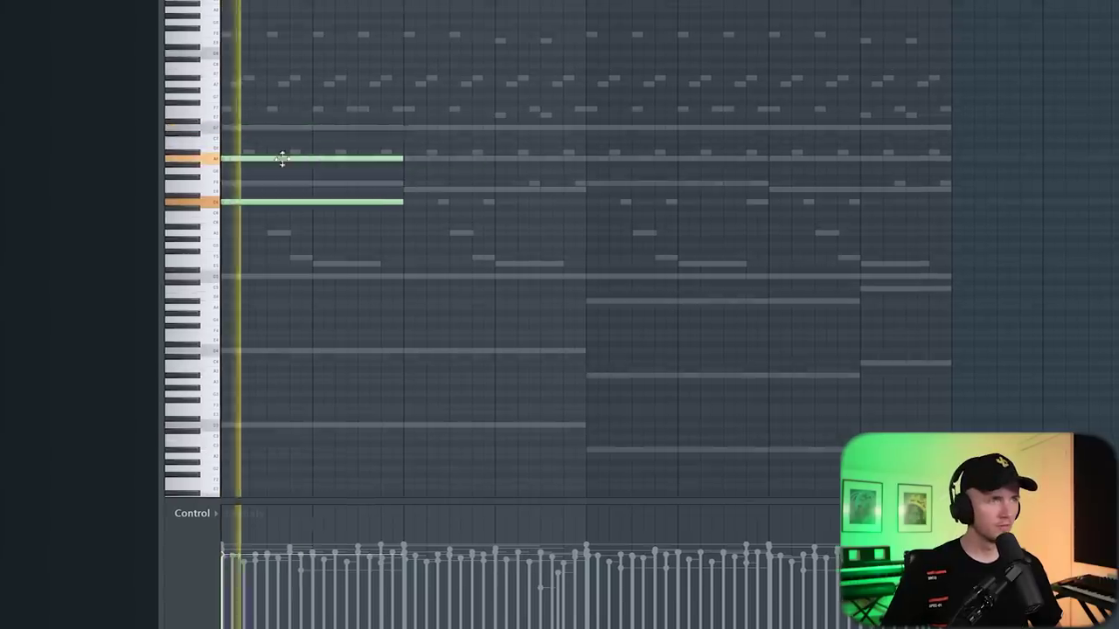
pyautogui.hotkey('ctrl', 'a')
pyautogui.hotkey('ctrl', 'b')
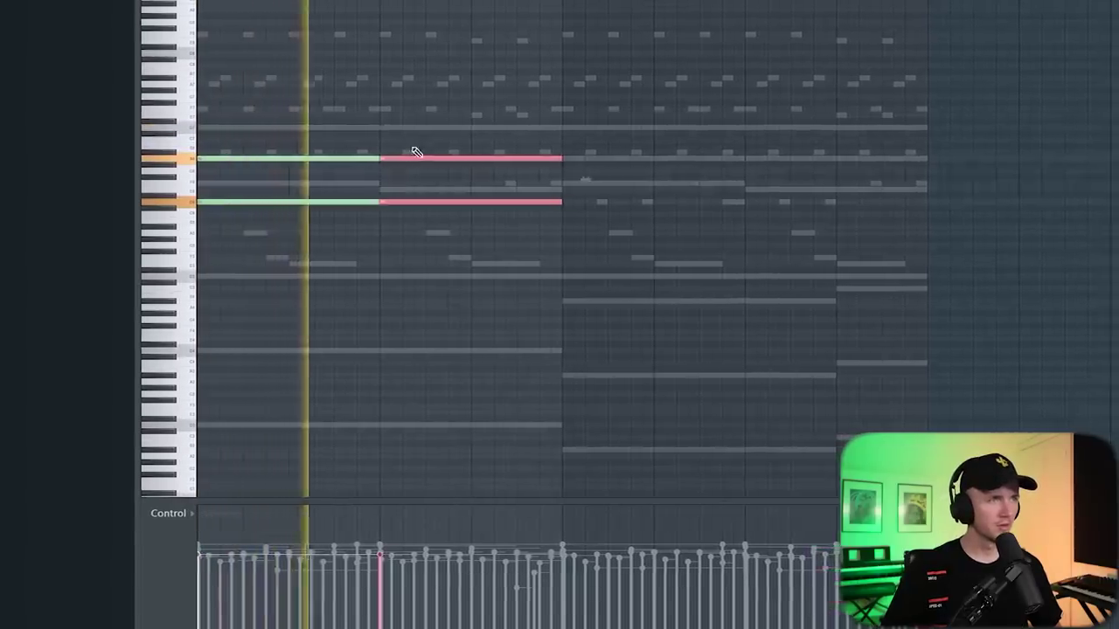
# Place a copy of the string note pair in bars 5 and 6, pitched at F6 and A#5.
pyautogui.moveTo(366, 158); pyautogui.dragTo(521, 132)
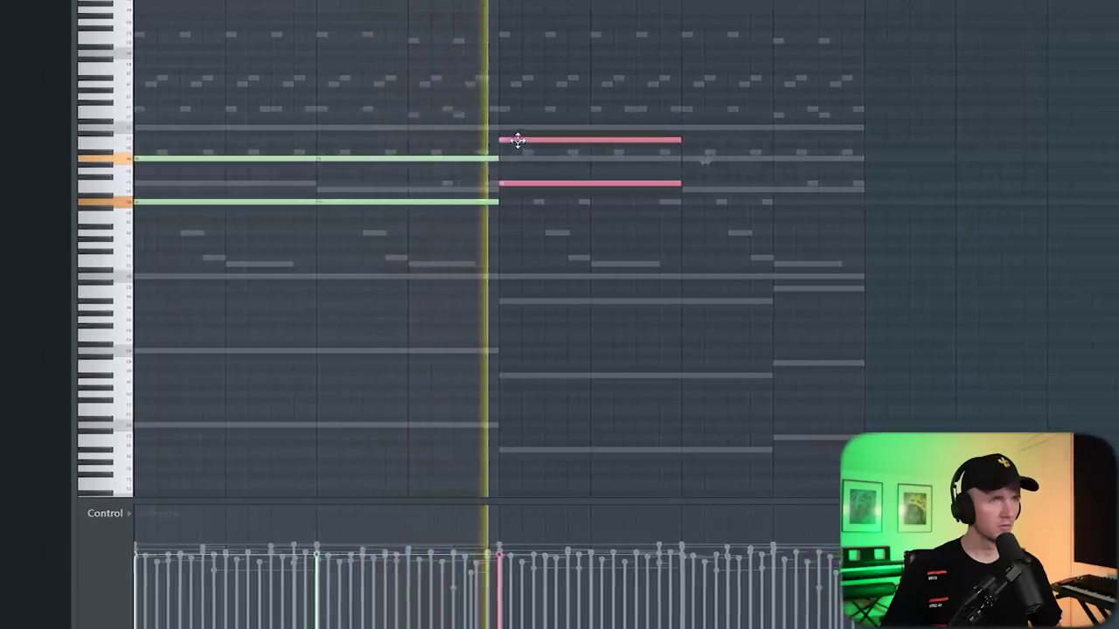
pyautogui.click(495, 277)
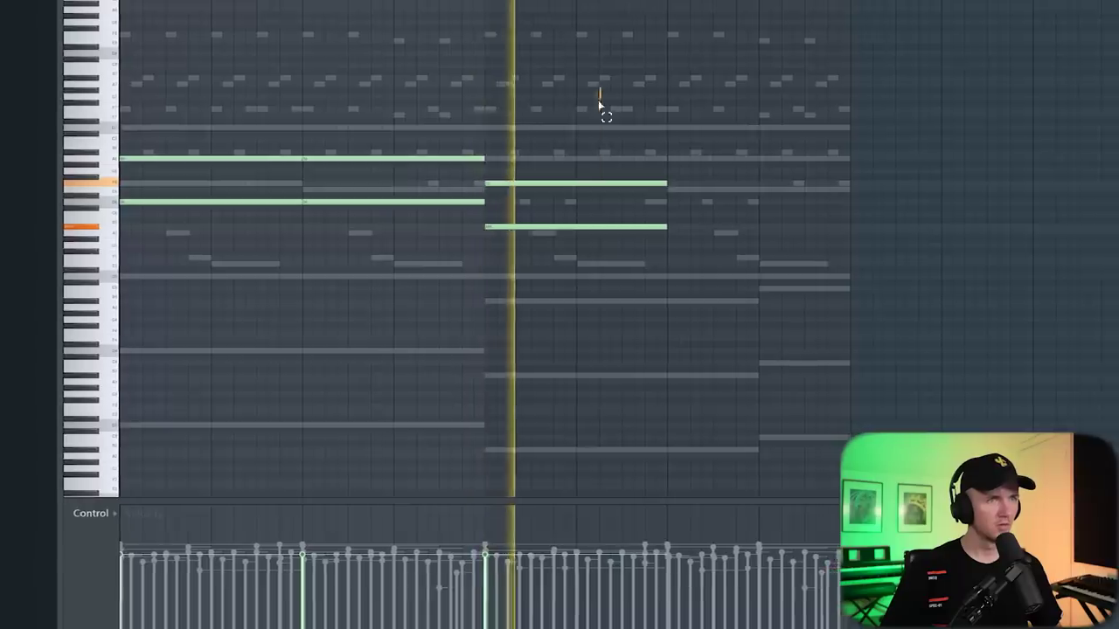
pyautogui.hotkey('ctrl', 'z')
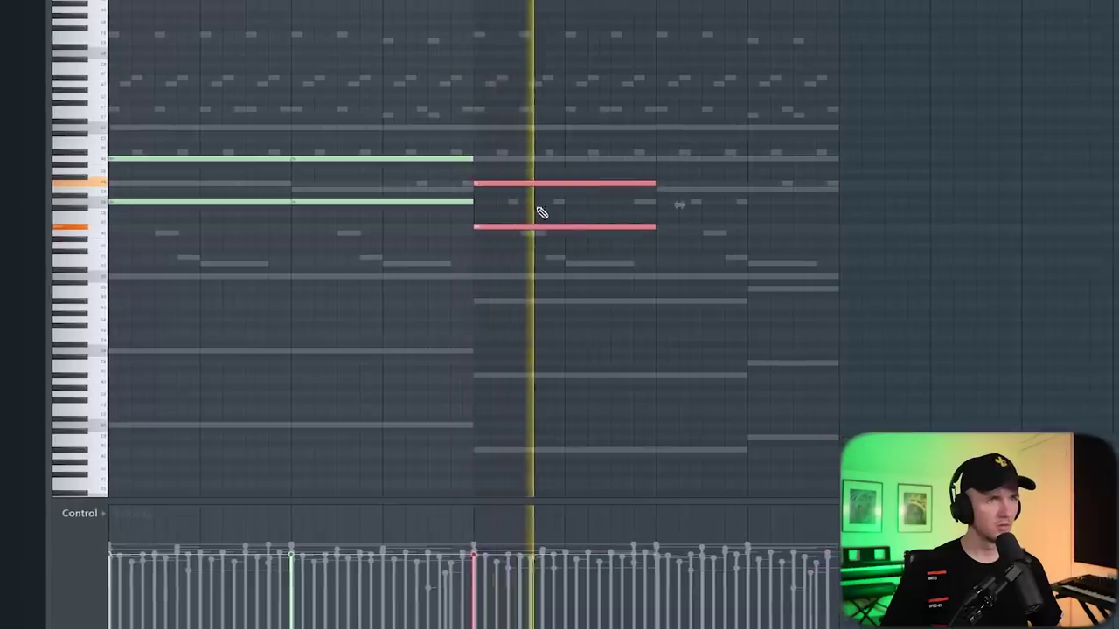
# Add one-bar E6 and A#5 string notes in bar 7 and a single C5 note in bar 8.
pyautogui.press('space')
pyautogui.moveTo(814, 183); pyautogui.dragTo(712, 188)
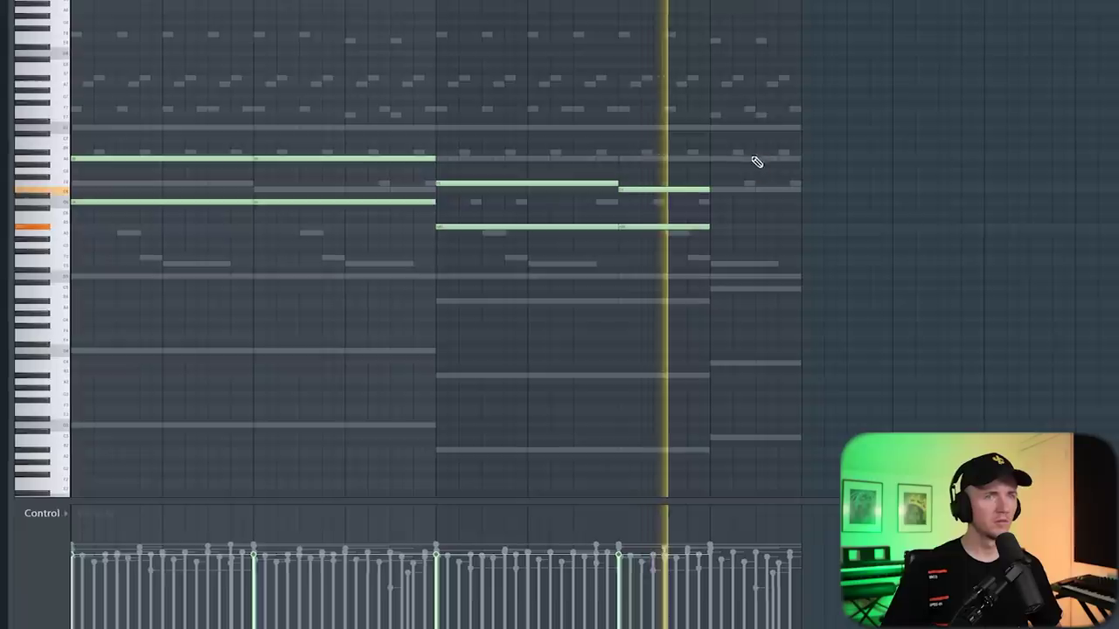
pyautogui.click(713, 289)
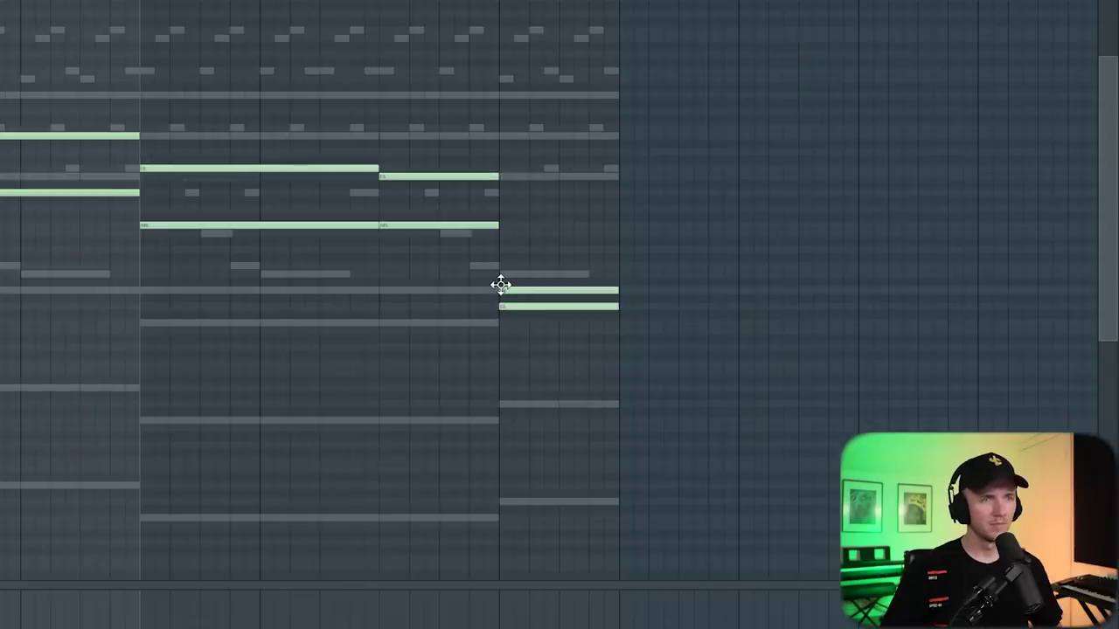
pyautogui.rightClick(508, 291)
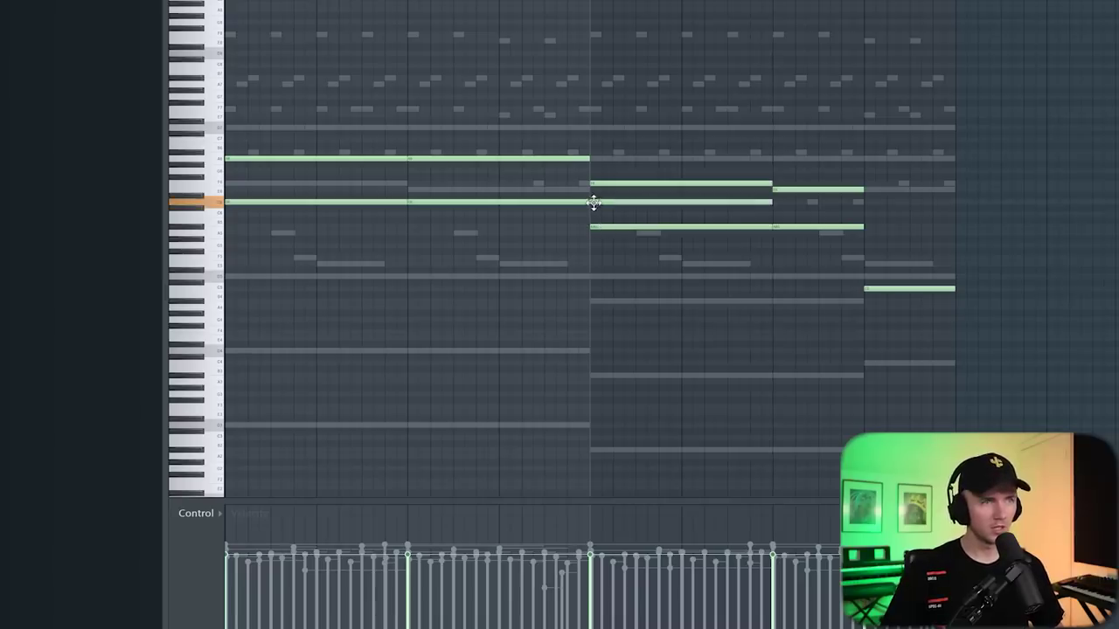
# Add a G5 string note in bar 8 and raise the C5 note there an octave to C6.
pyautogui.scroll(3, 648, 185)
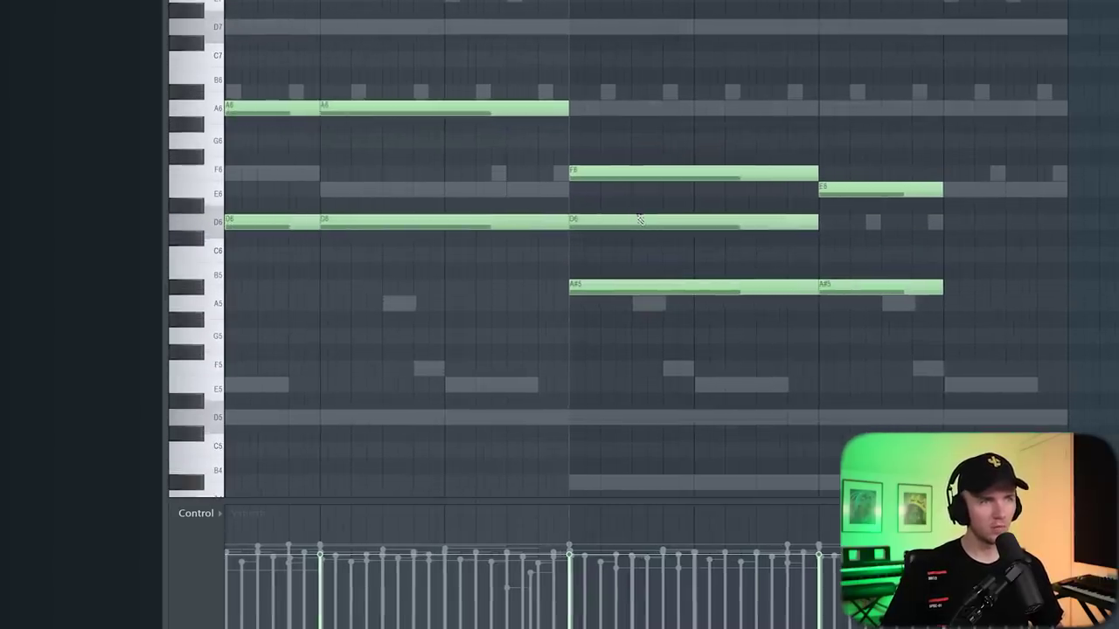
pyautogui.scroll(-3, 638, 219)
pyautogui.scroll(-2, 642, 220)
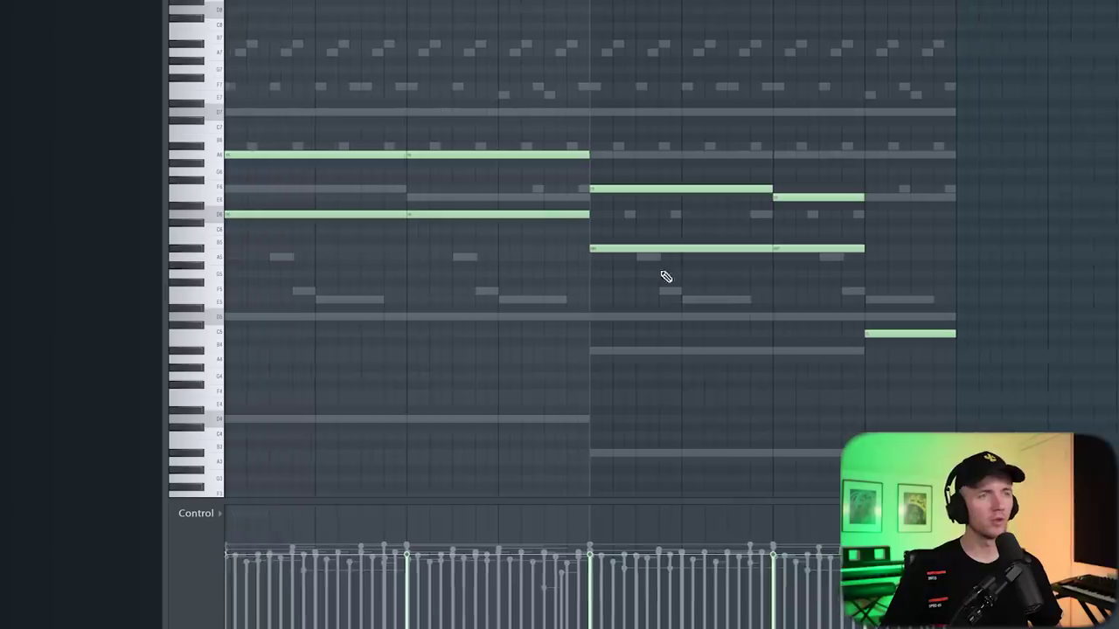
pyautogui.click(900, 333)
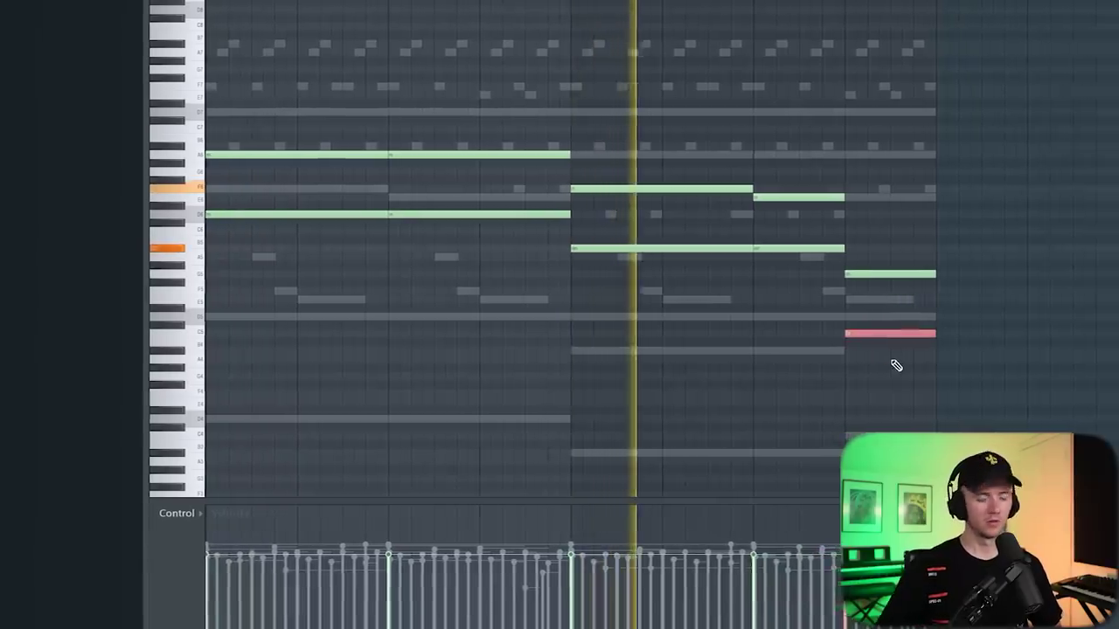
pyautogui.hotkey('shift', 'Up')
# Try raising the A#5 note in bar 7 and the G5 note in bar 8 by an octave.
pyautogui.hotkey('ctrl', 'd')
pyautogui.hotkey('shift', 'Up')
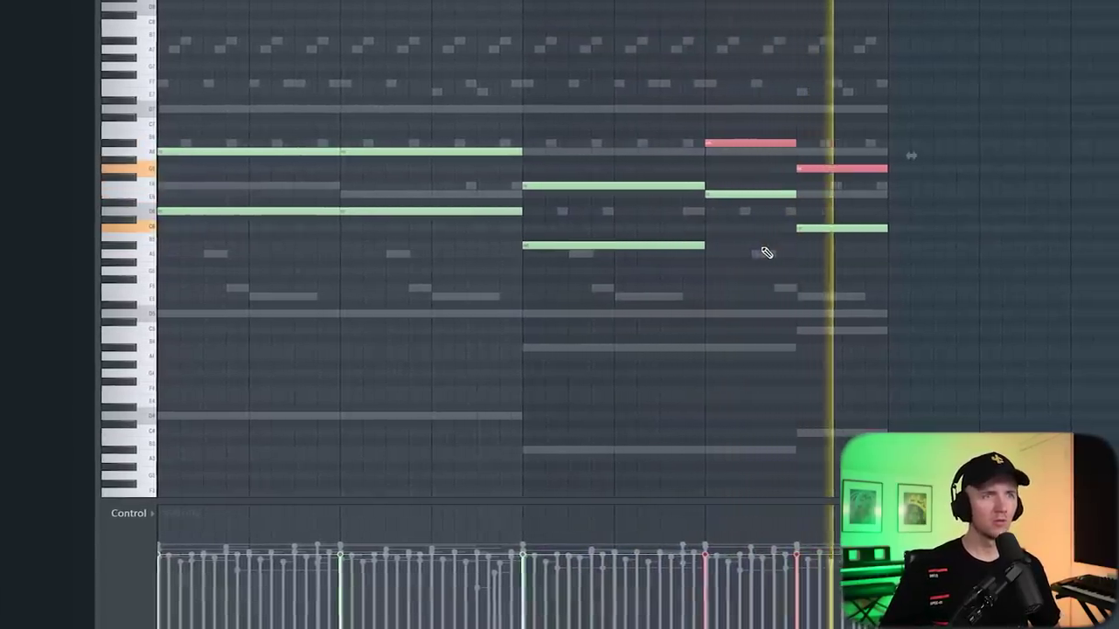
pyautogui.hotkey('shift', 'Down')
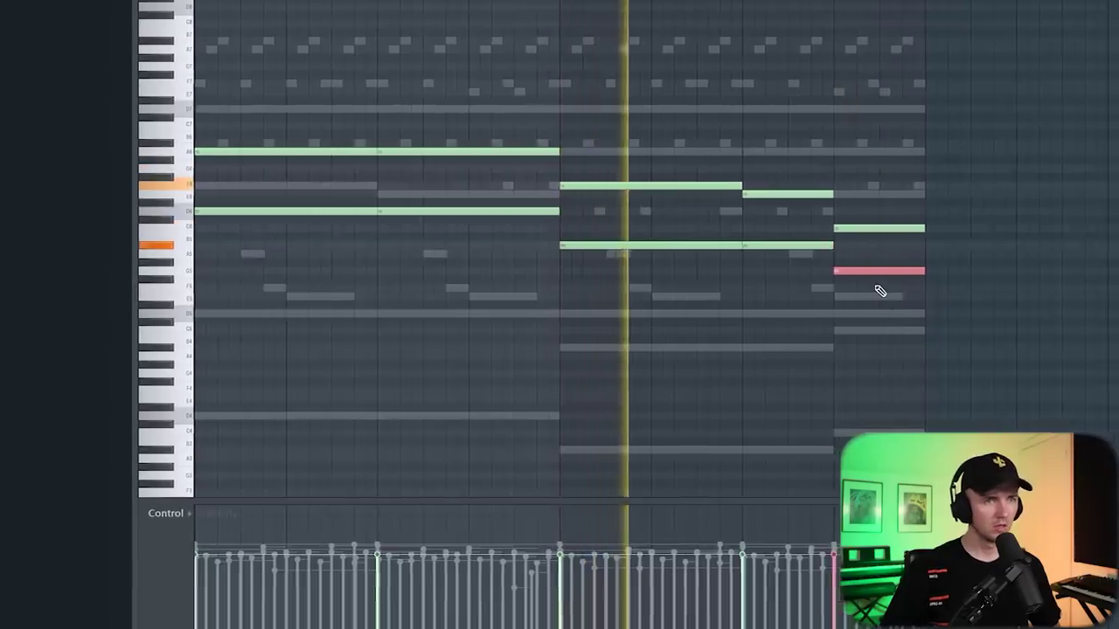
# Raise only the G5 string note in bar 8 by an octave to G6.
pyautogui.hotkey('shift', 'Up')
pyautogui.hotkey('ctrl', 'd')
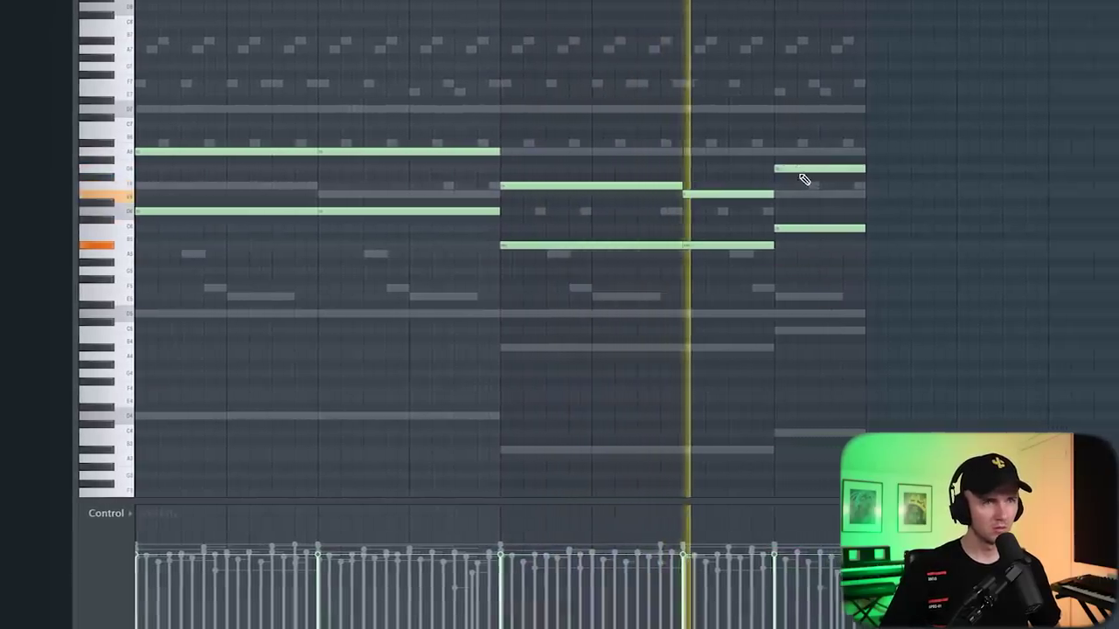
pyautogui.moveTo(805, 170); pyautogui.dragTo(803, 143)
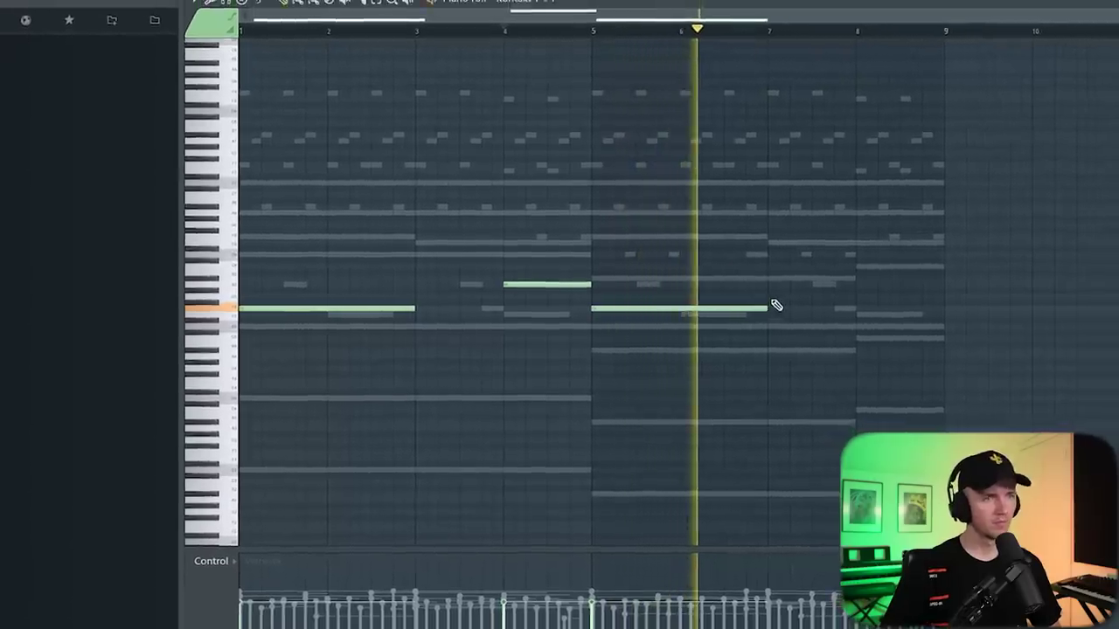
# Add a lower note at the start of bar 7, directly after the note in bars 5 and 6.
pyautogui.click(772, 350)
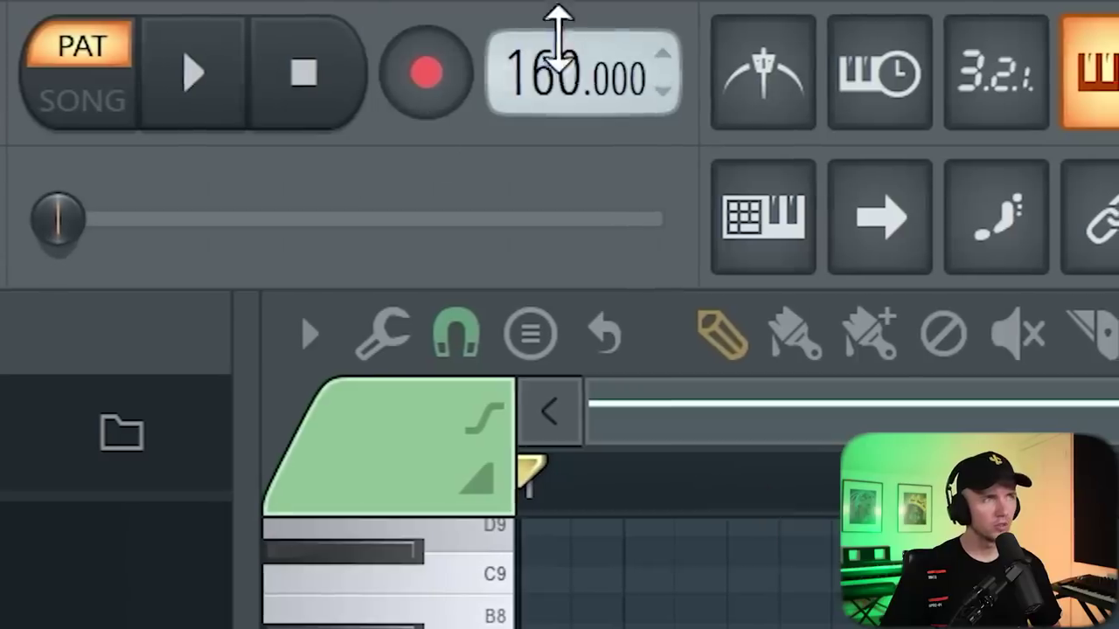
# Set the audio sample's time-stretching mode to Stretch and lower the project tempo to 156.
pyautogui.click(558, 39)
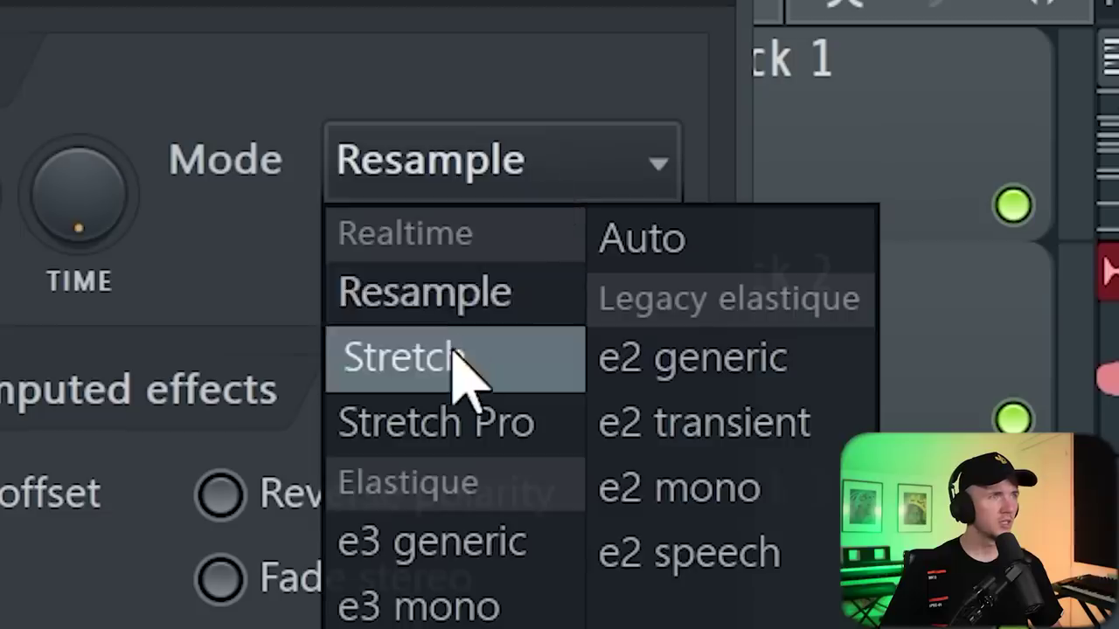
pyautogui.click(464, 361)
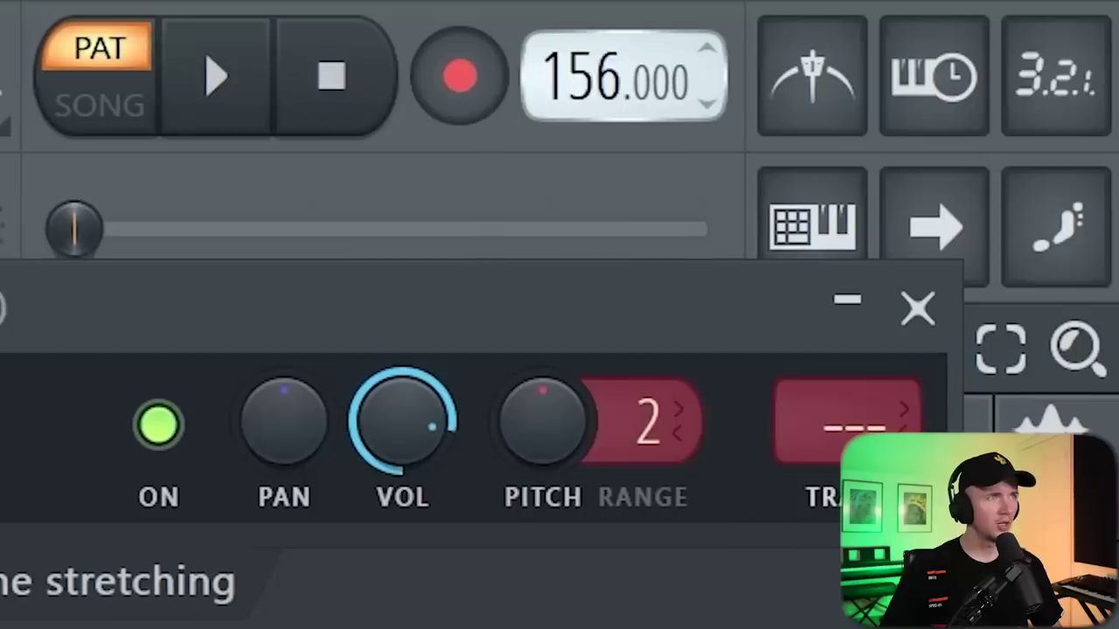
pyautogui.moveTo(573, 77); pyautogui.dragTo(570, 77)
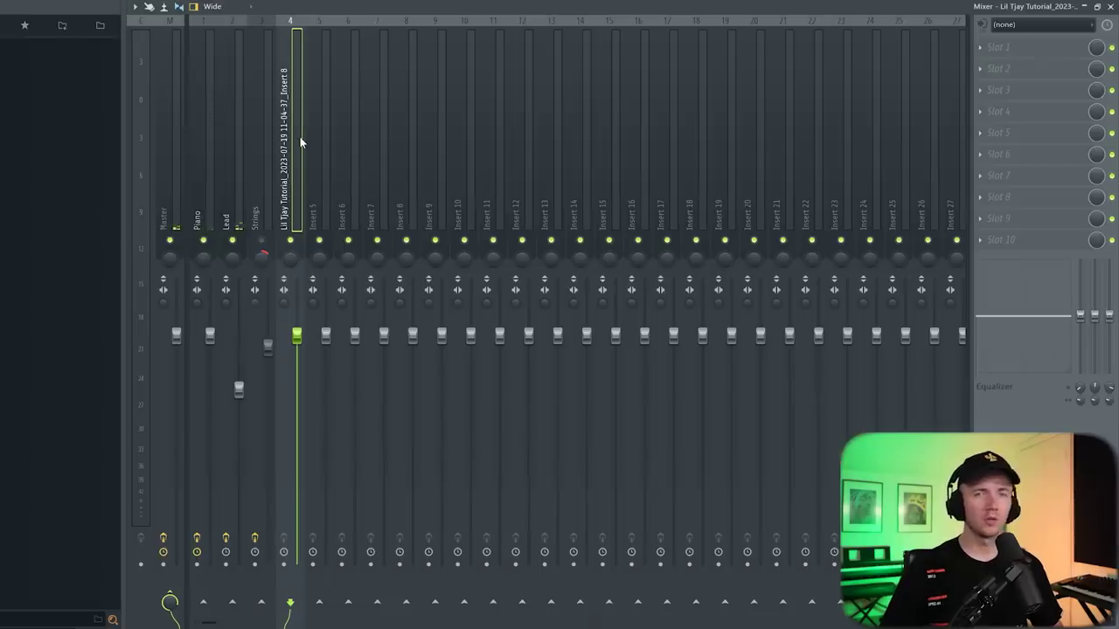
# Rename mixer track 4 as VOX and open its Little AlterBoy effect.
pyautogui.rightClick(299, 138)
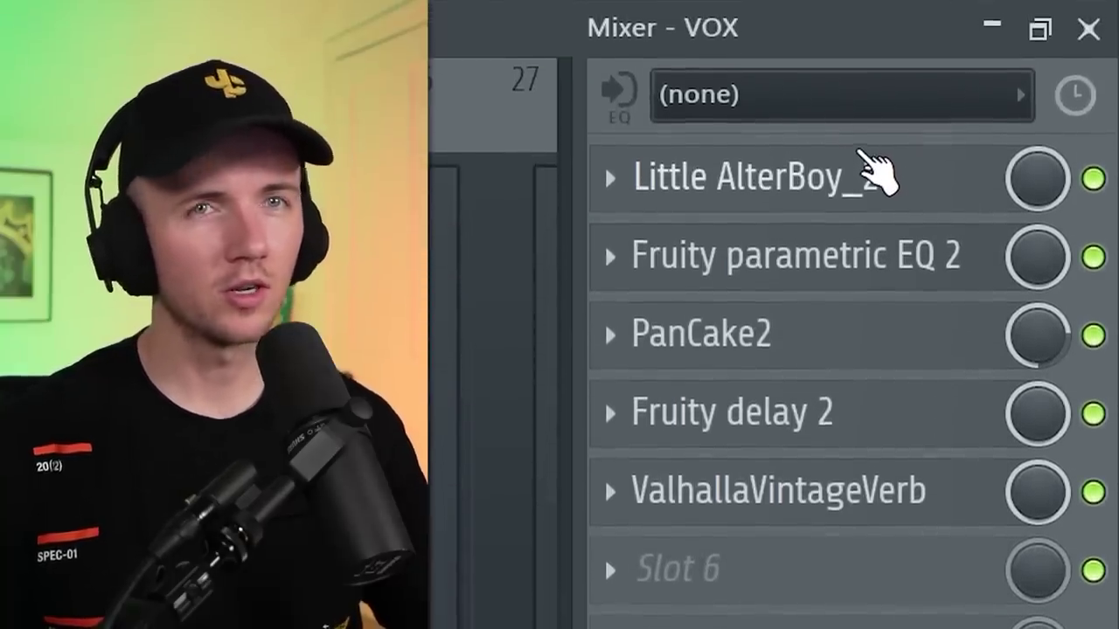
pyautogui.click(806, 194)
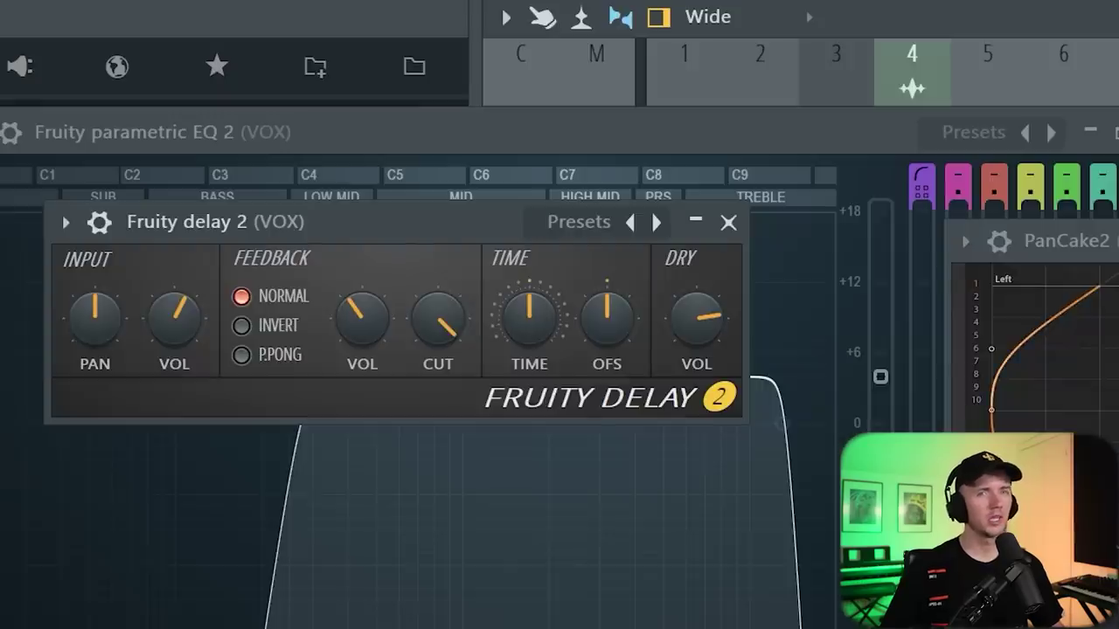
# Show ValhallaVintageVerb on the VOX track, start playback and close all of the track's open effect windows.
pyautogui.click(1079, 173)
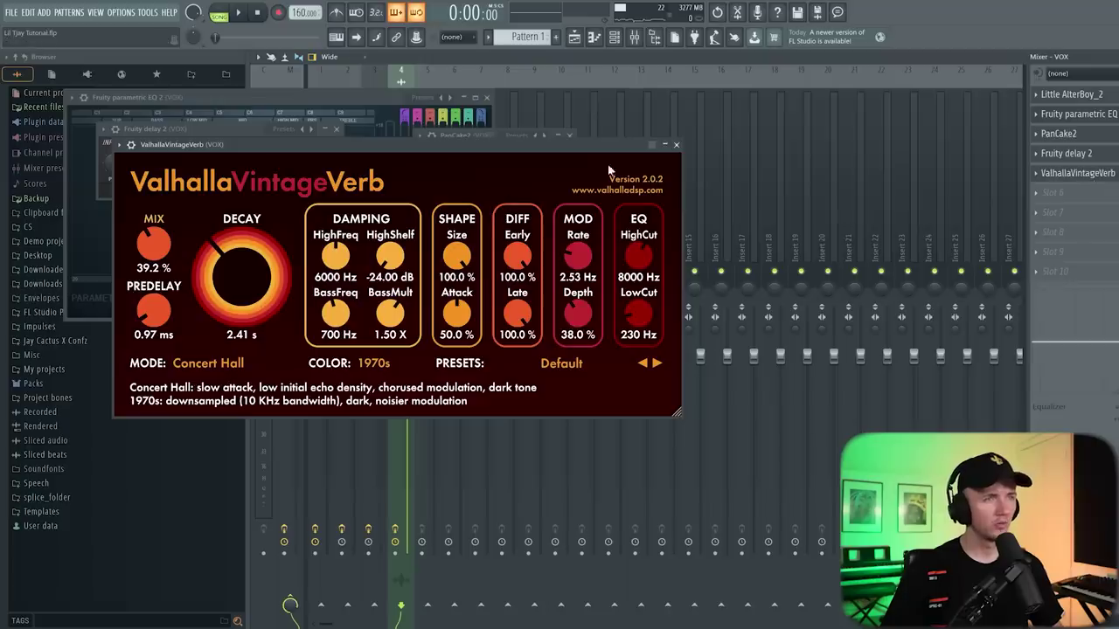
pyautogui.press('space')
pyautogui.click(675, 144)
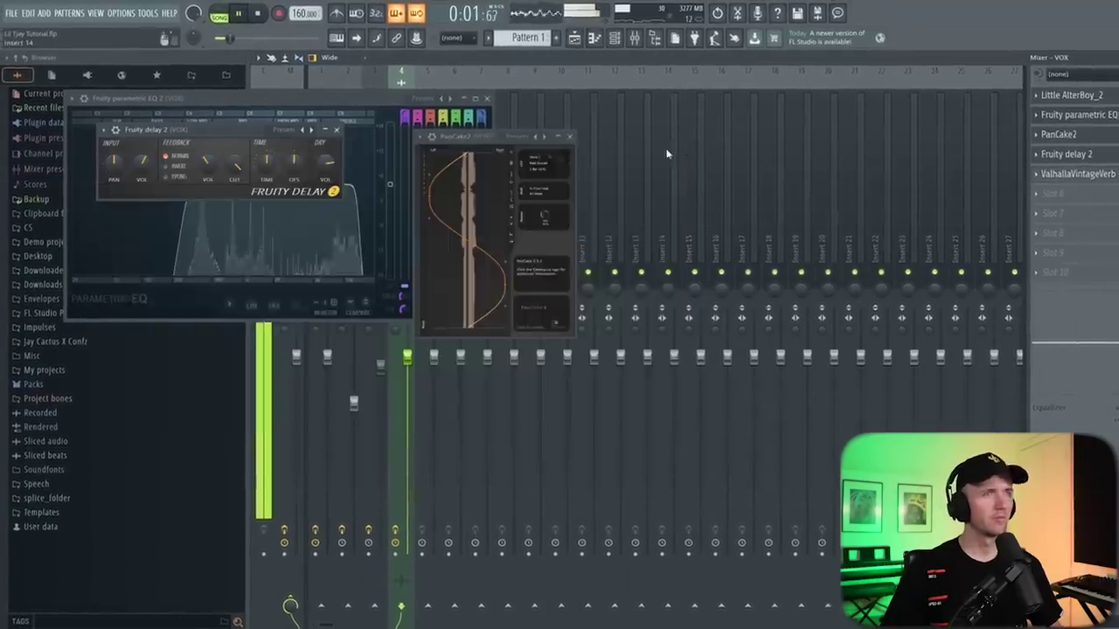
pyautogui.click(569, 137)
pyautogui.click(487, 98)
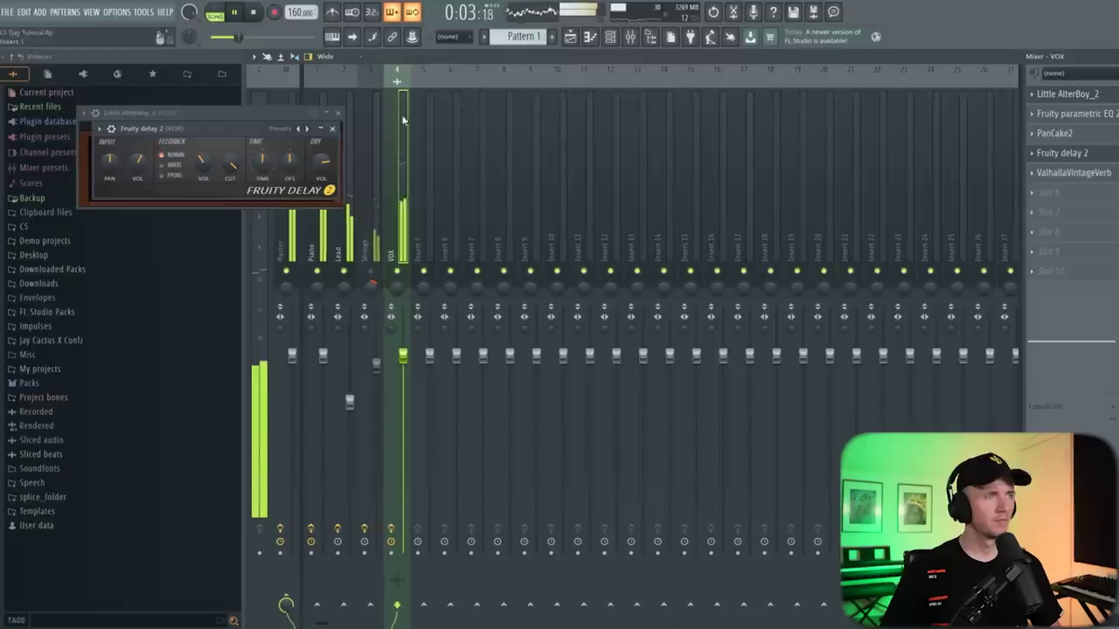
pyautogui.click(336, 128)
pyautogui.click(340, 113)
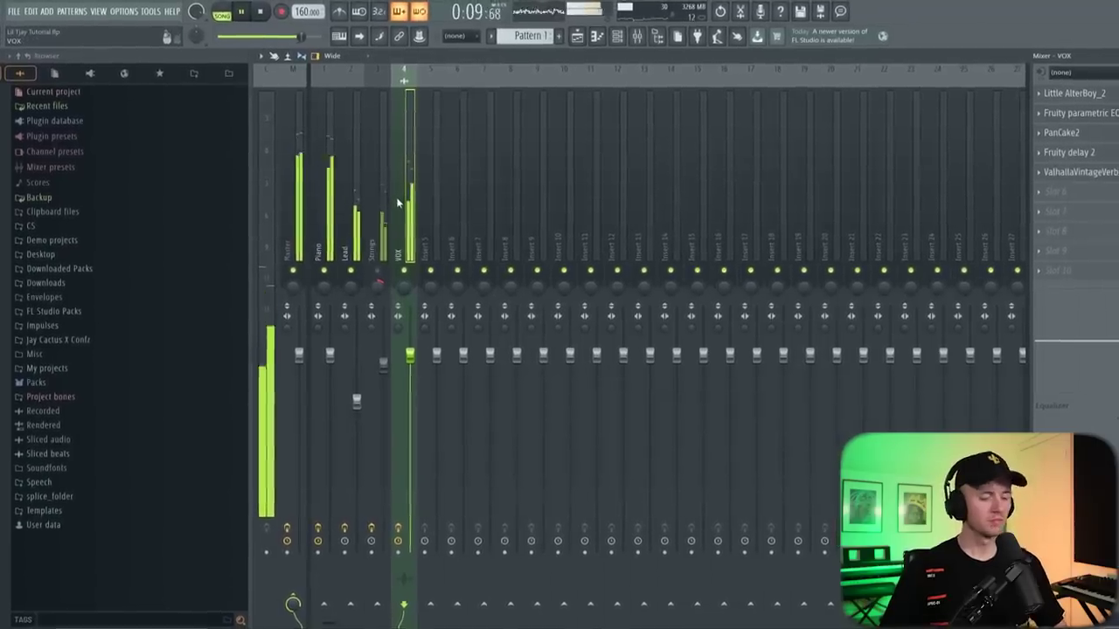
# Use the Gritty Sub Bass preset in an Analog Lab V channel and play its bass part starting on D4.
pyautogui.rightClick(398, 202)
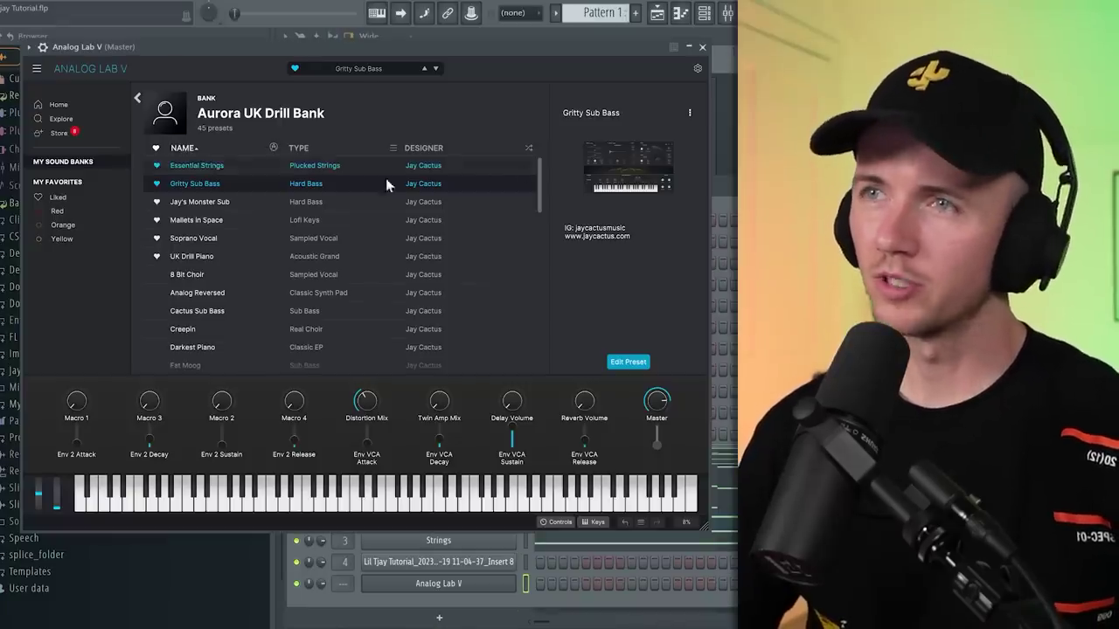
pyautogui.click(702, 46)
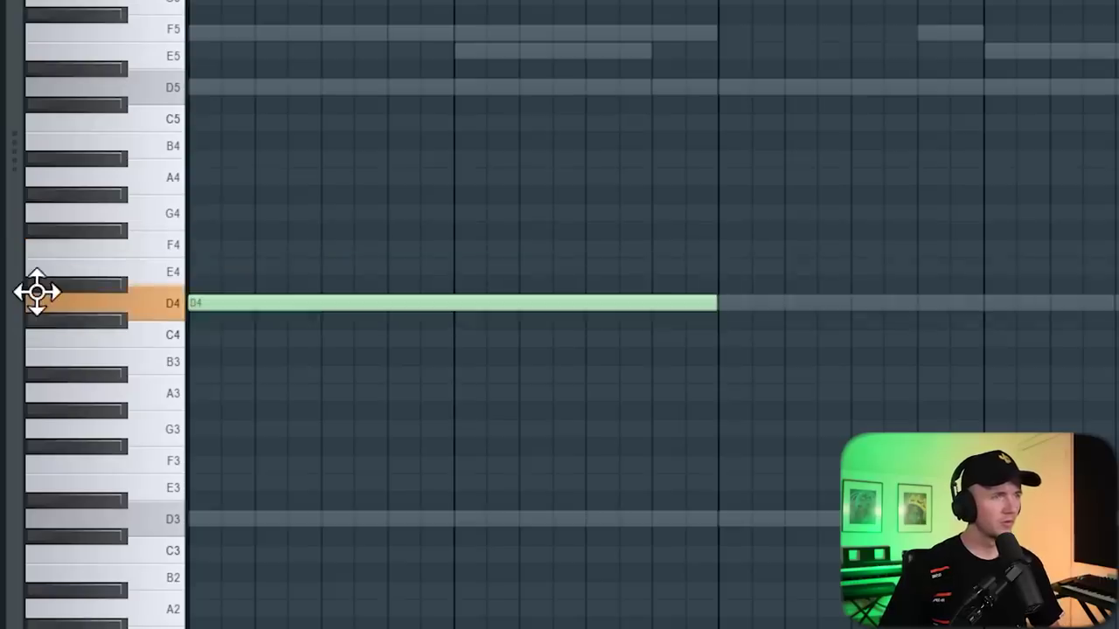
pyautogui.press('space')
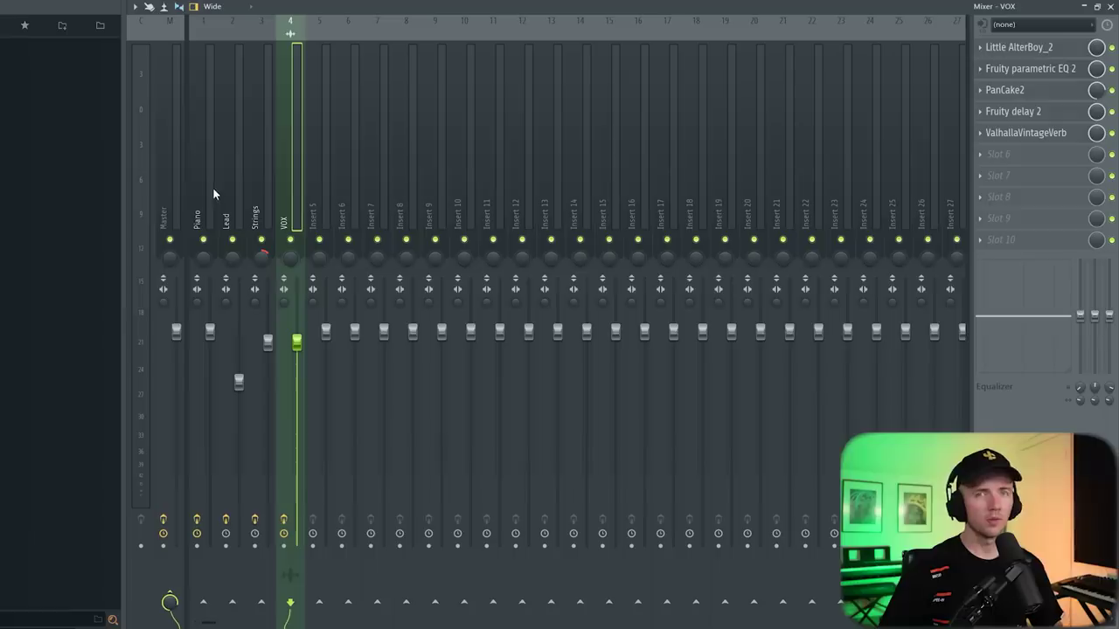
# Route the Piano, Lead, Strings and VOX mixer tracks to mixer track 5 only.
pyautogui.click(210, 191)
pyautogui.keyDown('ctrl'); pyautogui.click(242, 192); pyautogui.keyUp('ctrl')
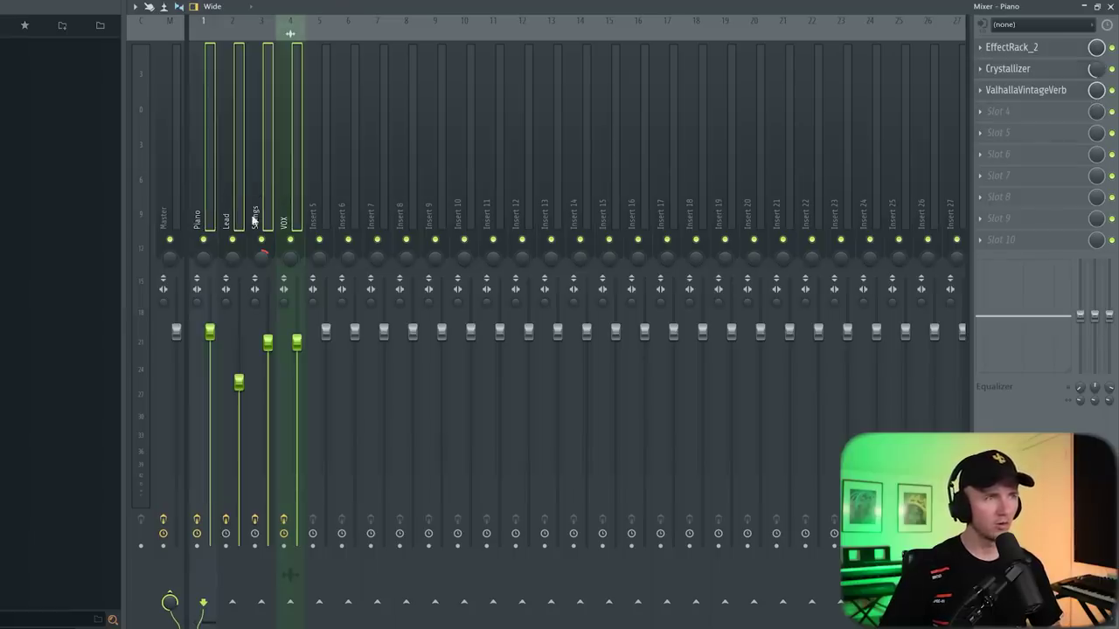
pyautogui.rightClick(319, 602)
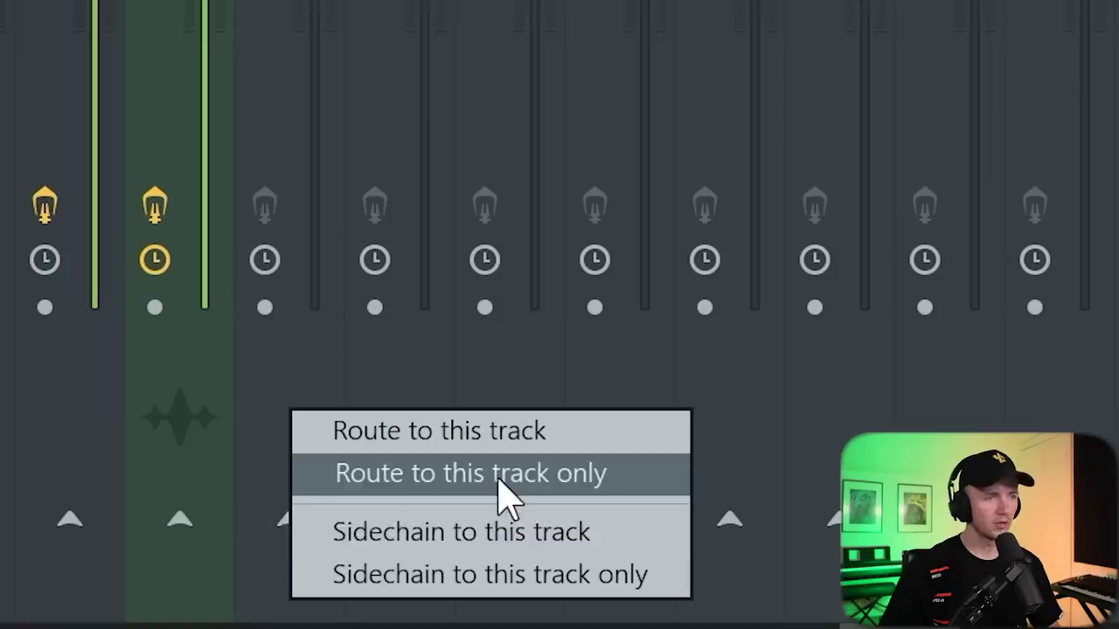
pyautogui.click(500, 476)
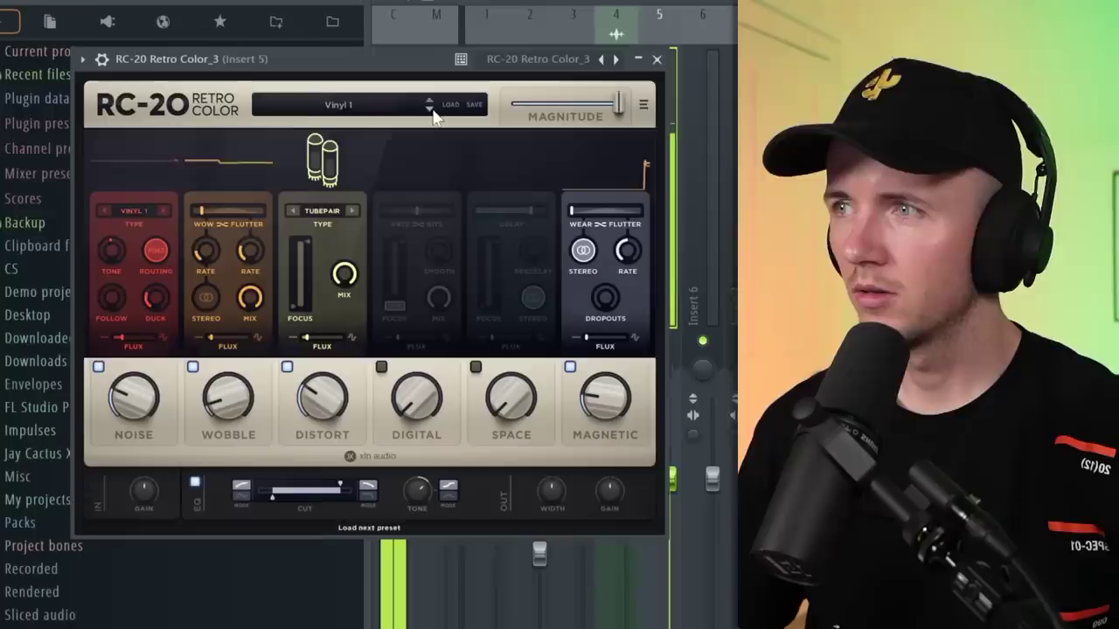
# Switch RC-20 Retro Color on mixer track 5 from Vinyl 1 to the Vinyl 3 preset and lower its noise to 8%.
pyautogui.moveTo(134, 397); pyautogui.dragTo(141, 437)
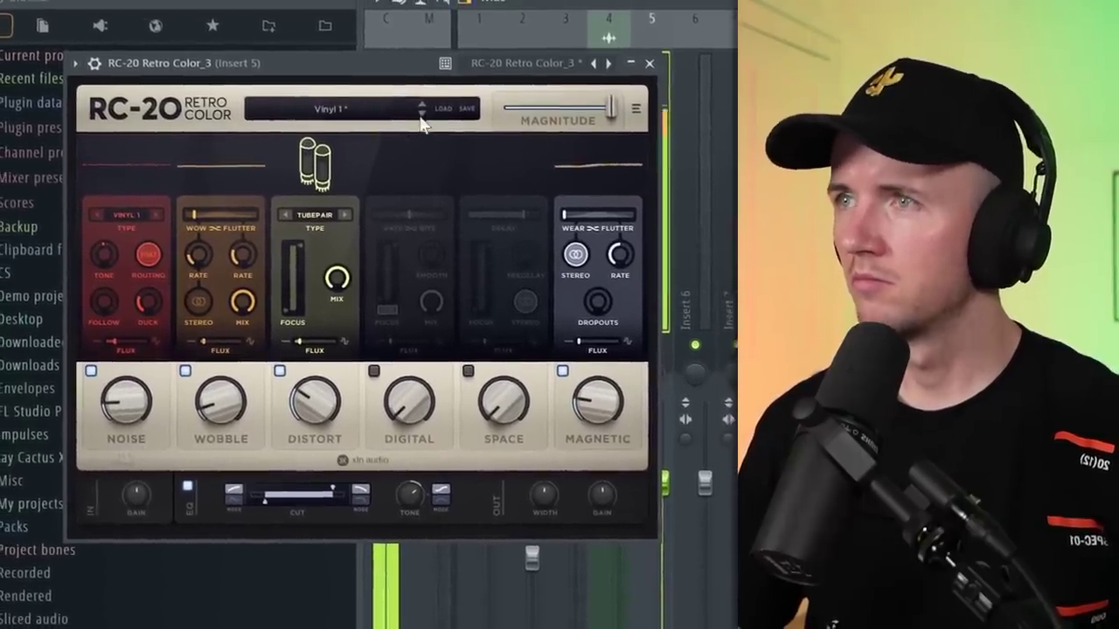
pyautogui.click(414, 114)
pyautogui.click(414, 114)
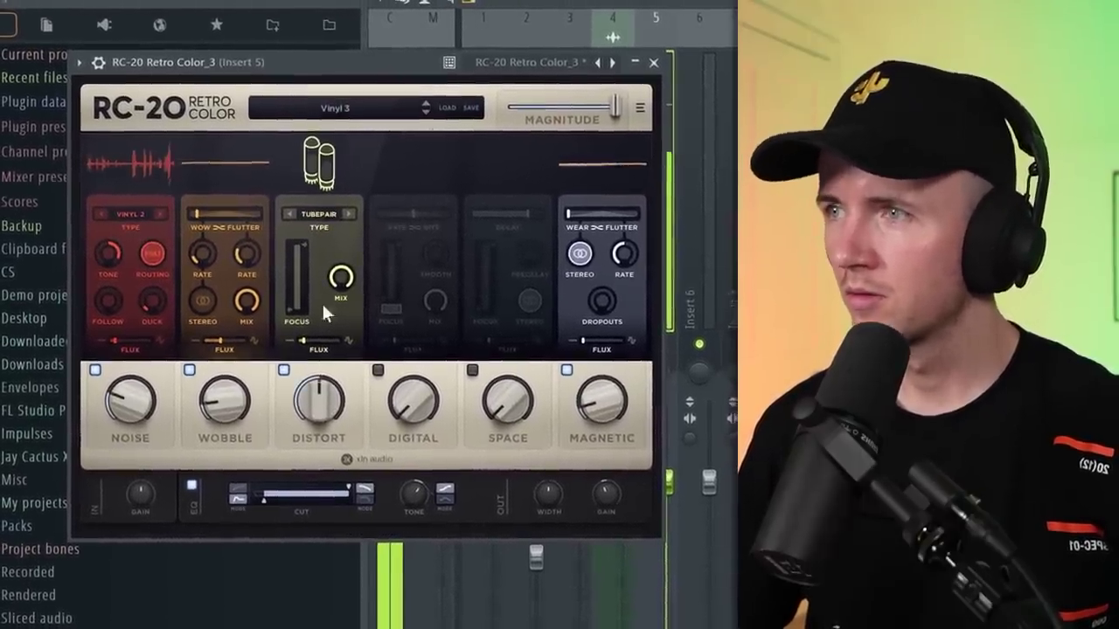
pyautogui.moveTo(105, 419); pyautogui.dragTo(122, 462)
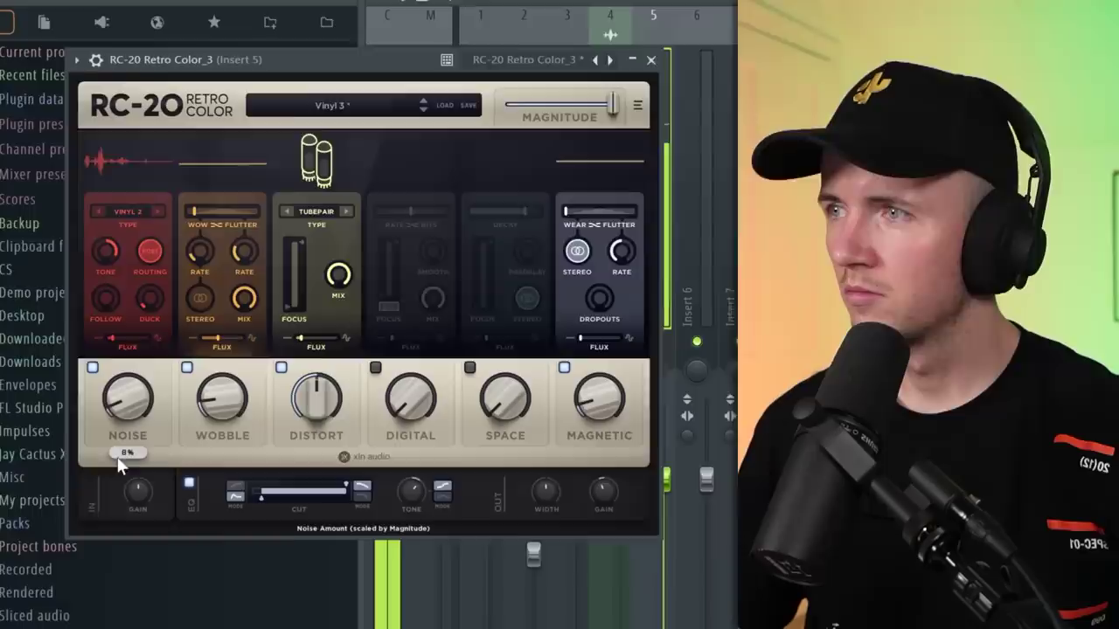